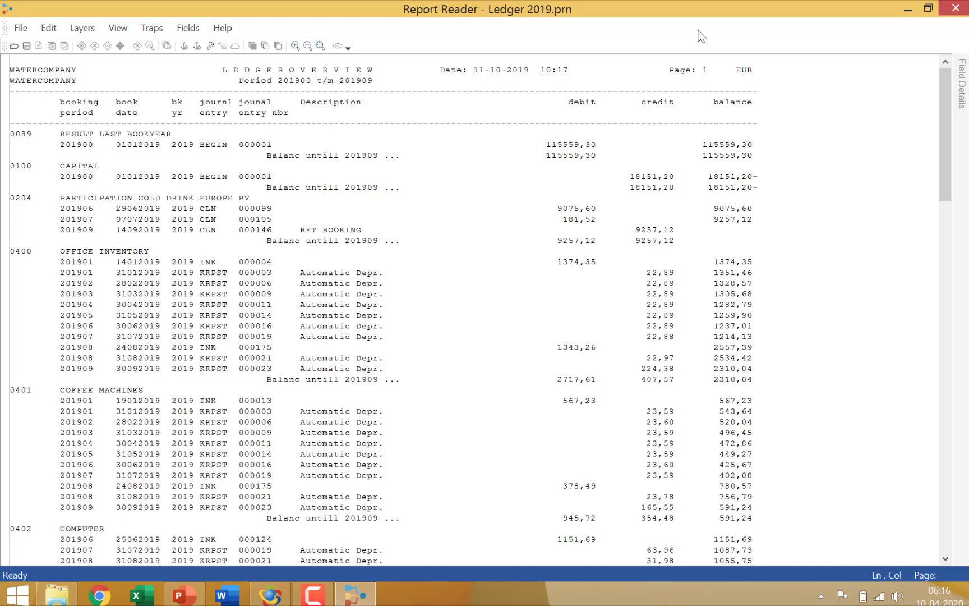
# Step: Create a standard layer from the first transaction line and trap two numeric characters (NN) at the start of its book date
pyautogui.click(172, 159)
pyautogui.click(62, 152)
pyautogui.moveTo(66, 148); pyautogui.dragTo(80, 148)
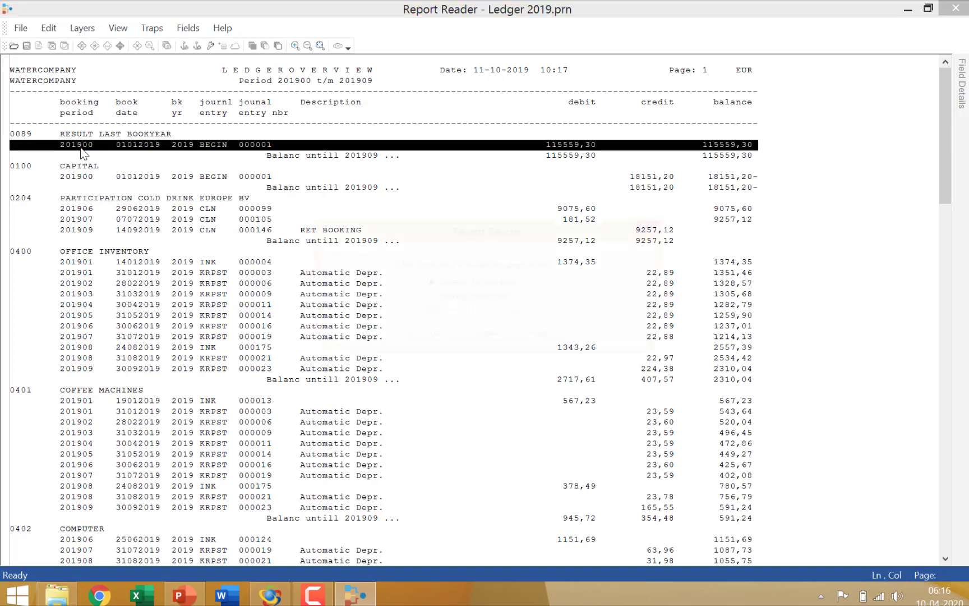
pyautogui.click(427, 341)
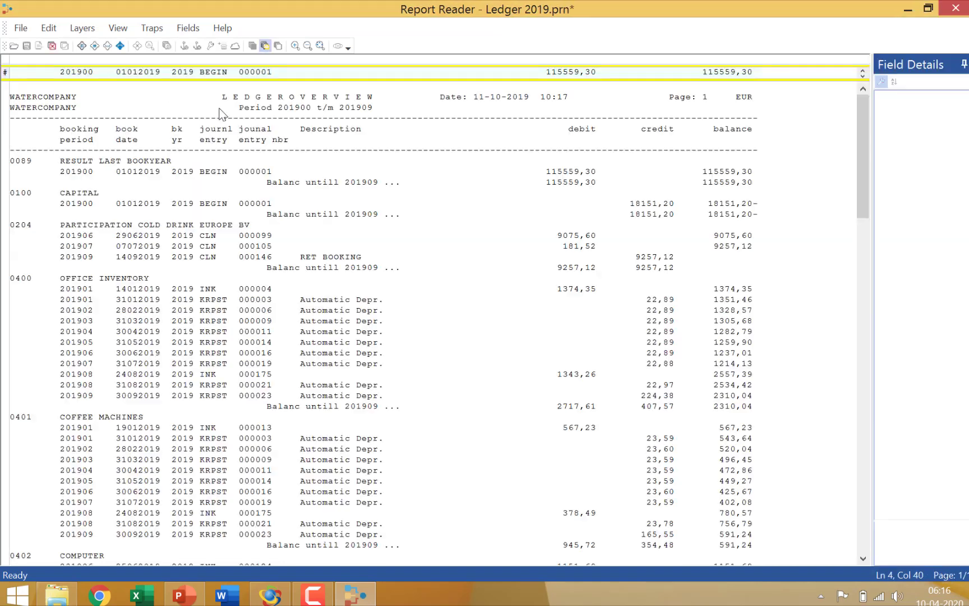
pyautogui.click(430, 203)
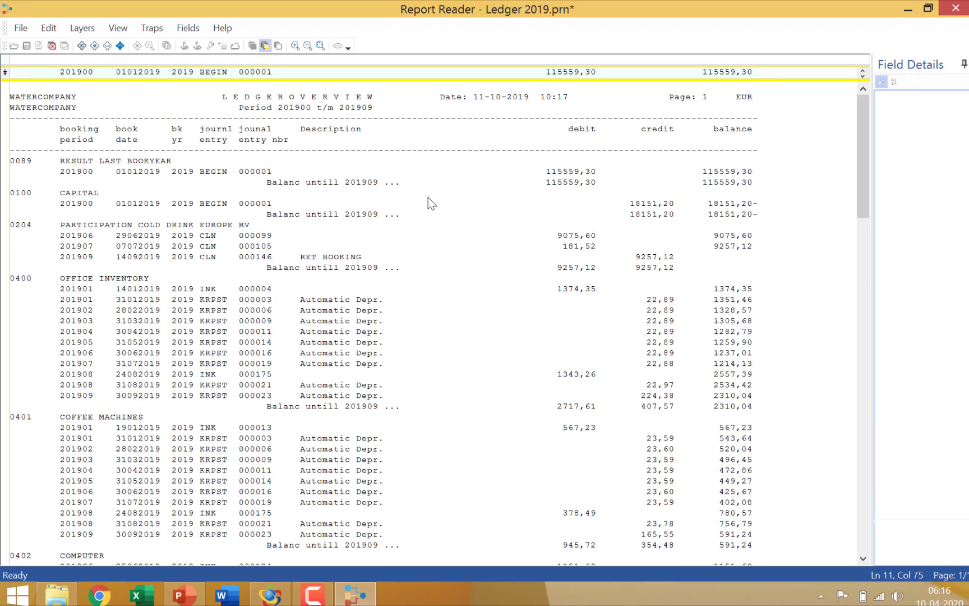
pyautogui.write('NN')
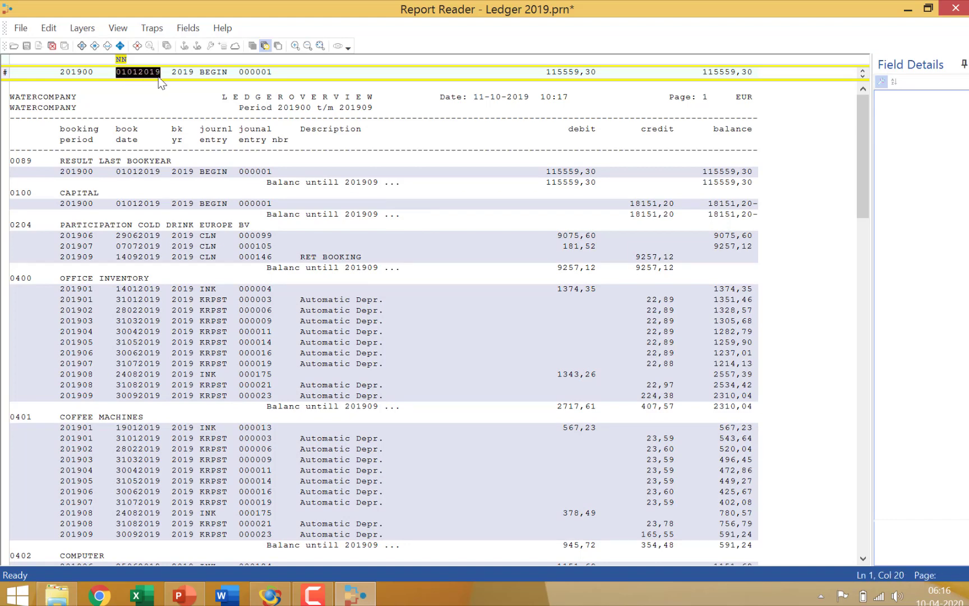
# Step: Define a field over the book date 01012019 in the sample line and name it DATE
pyautogui.moveTo(116, 72); pyautogui.dragTo(158, 77)
pyautogui.click(954, 161)
pyautogui.write('DATE')
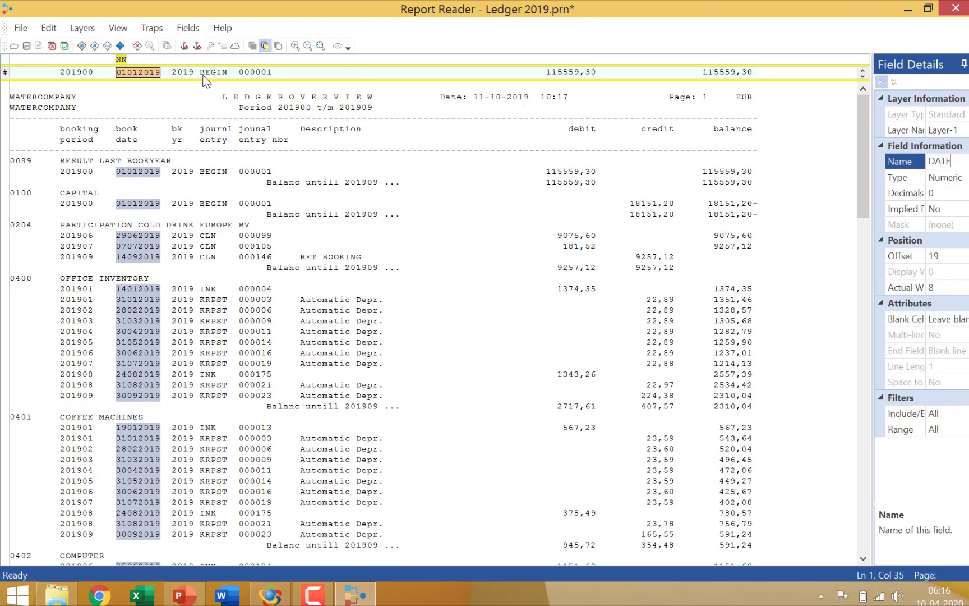
# Step: Define fields over the journal entry code and the journal entry number, naming them JE TYPE and JE NO
pyautogui.moveTo(200, 73); pyautogui.dragTo(228, 79)
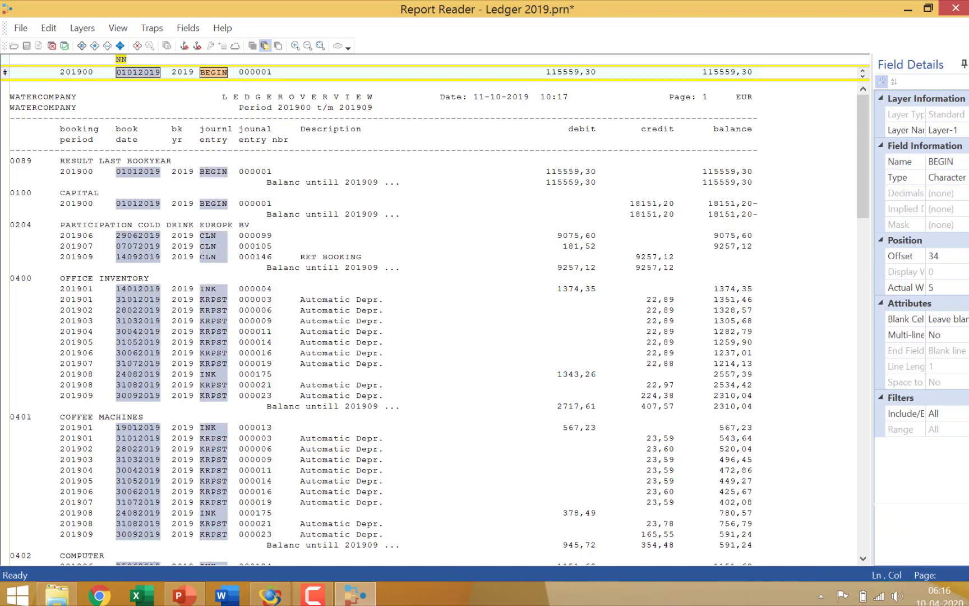
pyautogui.click(958, 161)
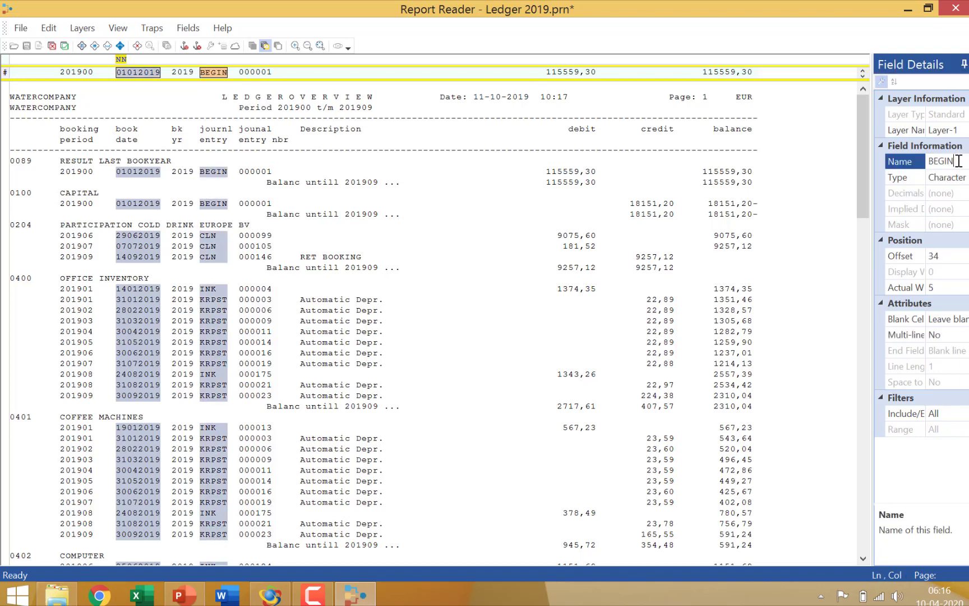
pyautogui.write('JE TYPE')
pyautogui.moveTo(240, 72); pyautogui.dragTo(268, 77)
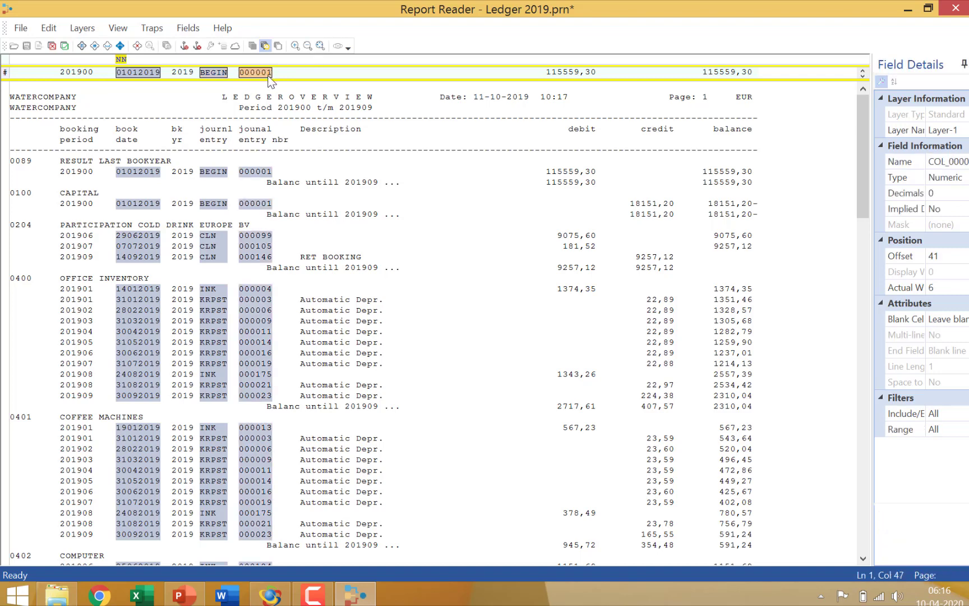
pyautogui.click(964, 161)
pyautogui.write('JE NO')
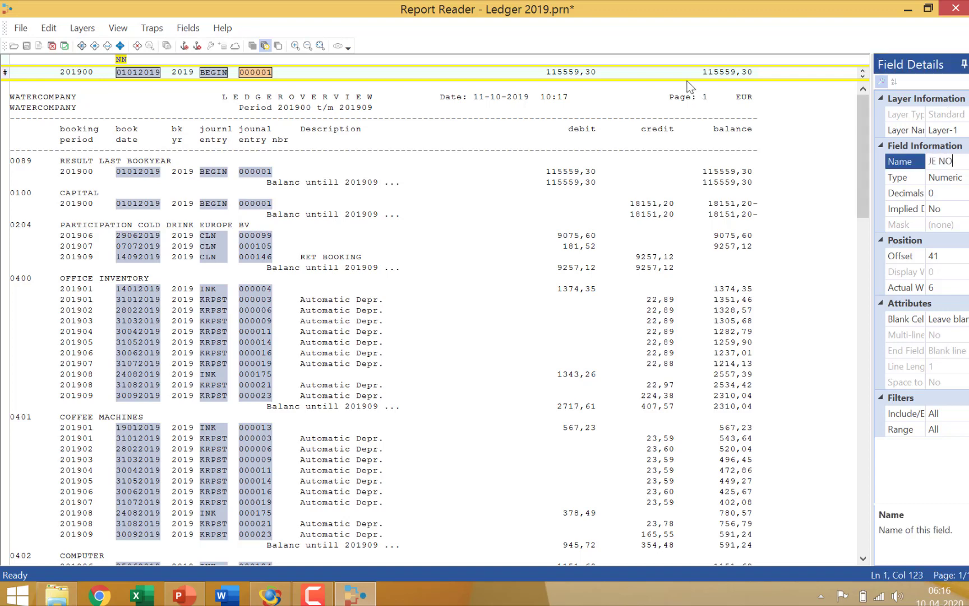
# Step: Define a field over the balance amount, name it BAL, and save the transaction layer
pyautogui.click(699, 72)
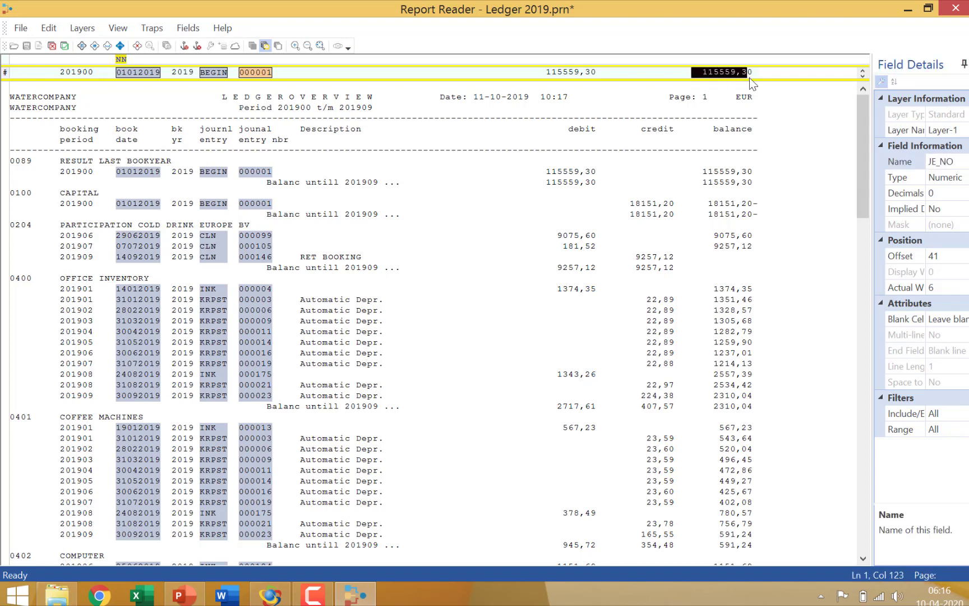
pyautogui.moveTo(749, 77); pyautogui.dragTo(750, 77)
pyautogui.click(956, 159)
pyautogui.write('BAL')
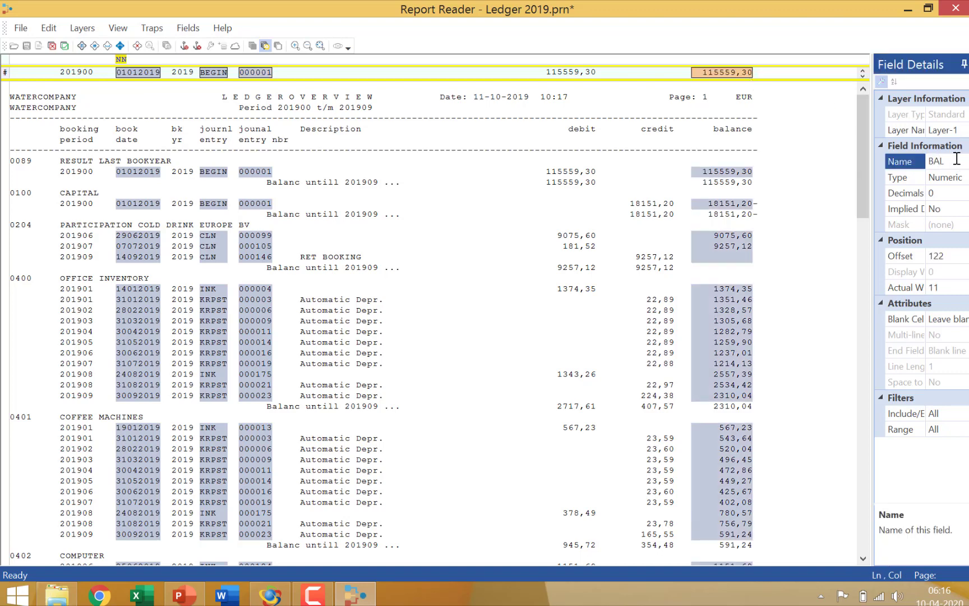
pyautogui.click(65, 47)
# Step: Create a second layer from the 0089 RESULT LAST BOOKYEAR line and trap its account number with NNNN
pyautogui.click(15, 134)
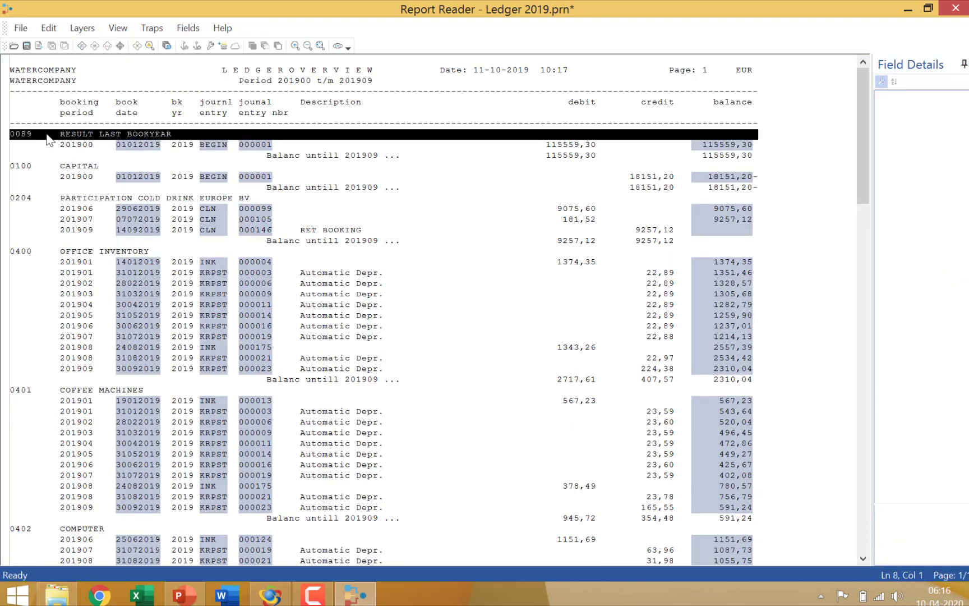
pyautogui.click(448, 336)
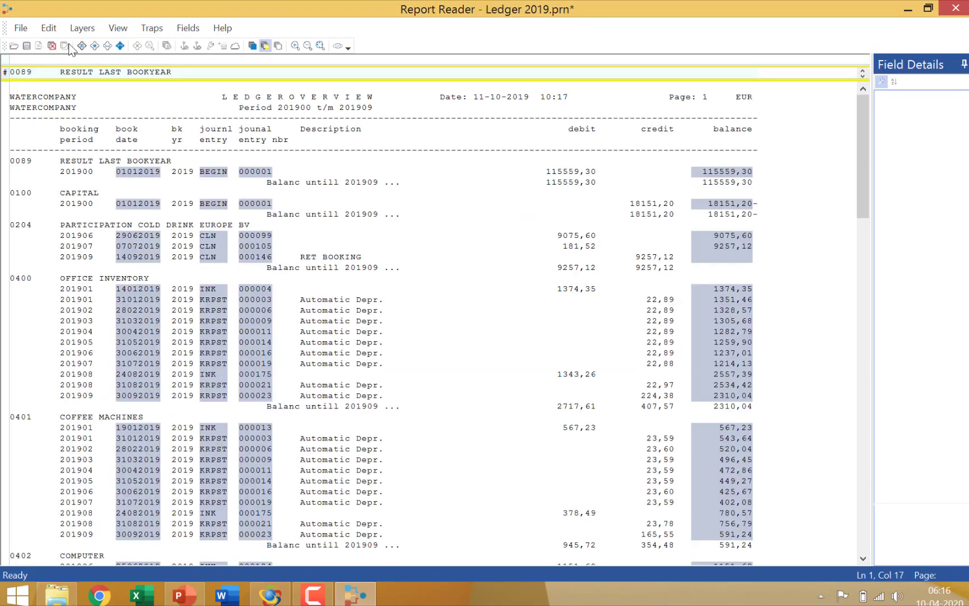
pyautogui.click(14, 61)
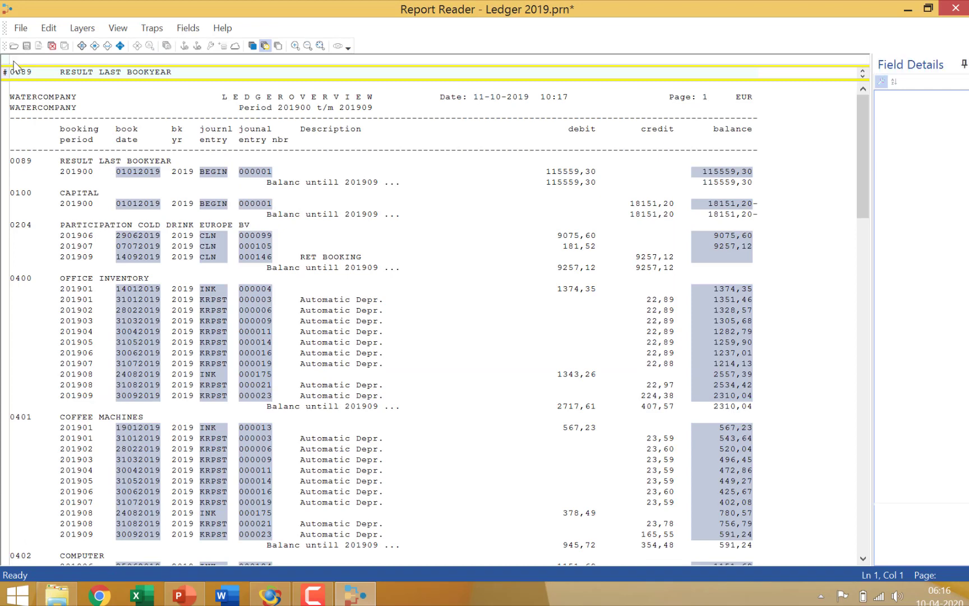
pyautogui.write('NNNN')
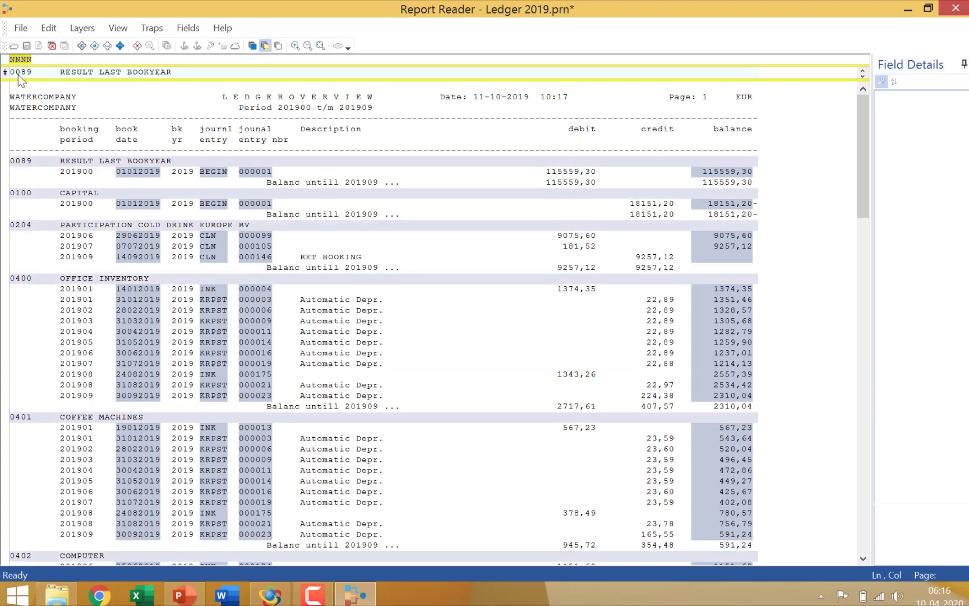
# Step: Define the account number as field GL AC and set its blank cells to use the value from the previous record
pyautogui.moveTo(34, 78); pyautogui.dragTo(29, 76)
pyautogui.click(954, 161)
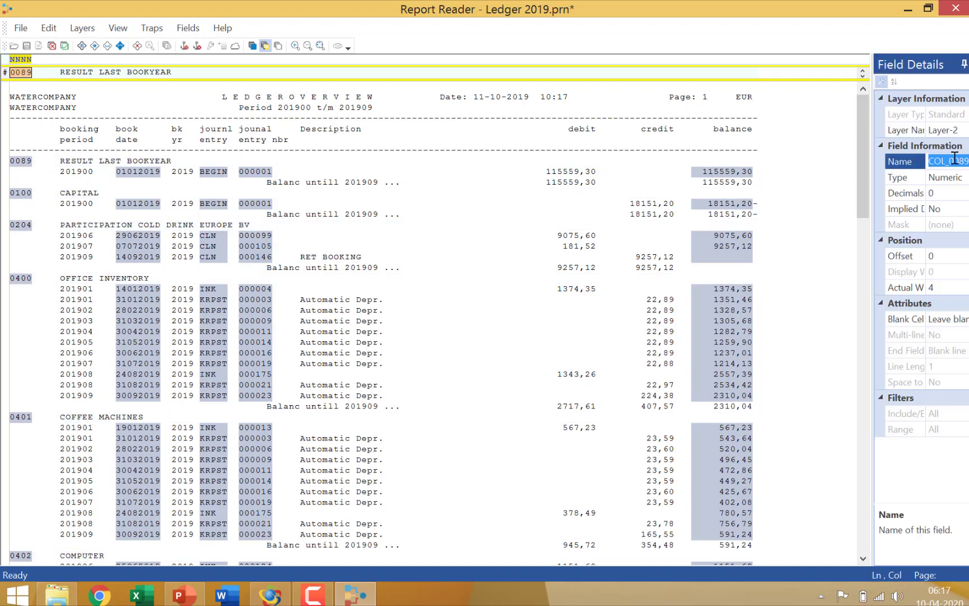
pyautogui.write('GL AC')
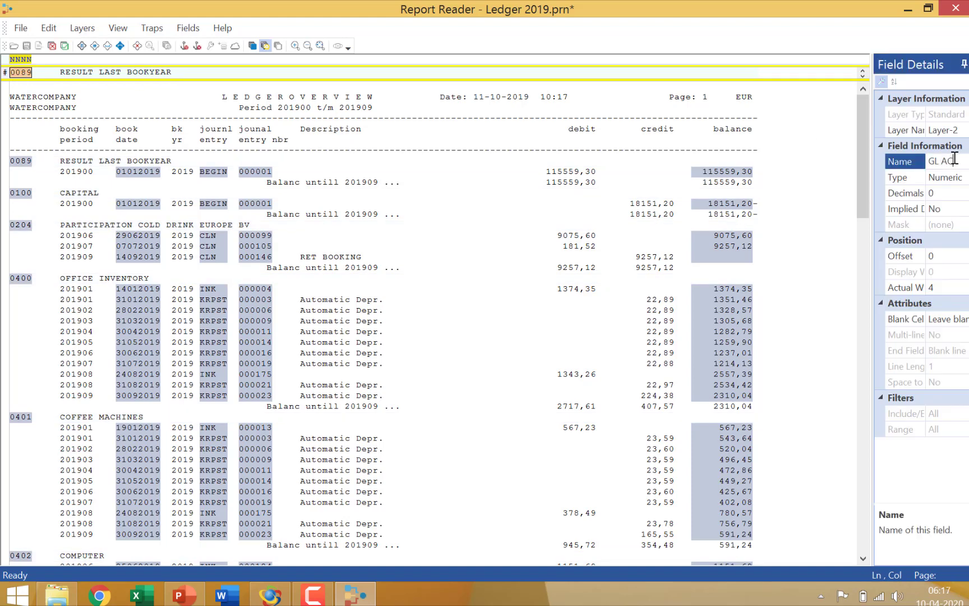
pyautogui.click(958, 319)
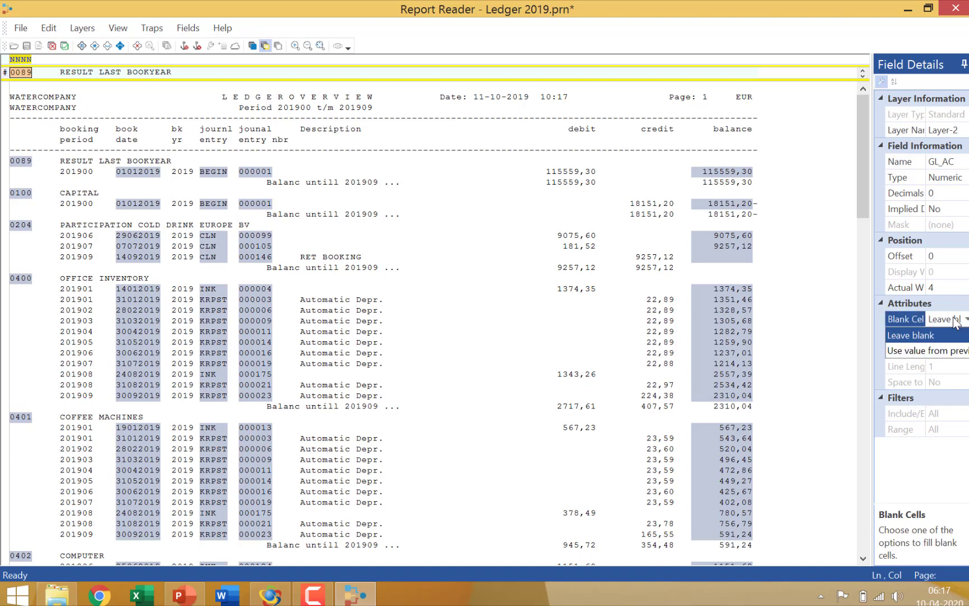
pyautogui.click(950, 350)
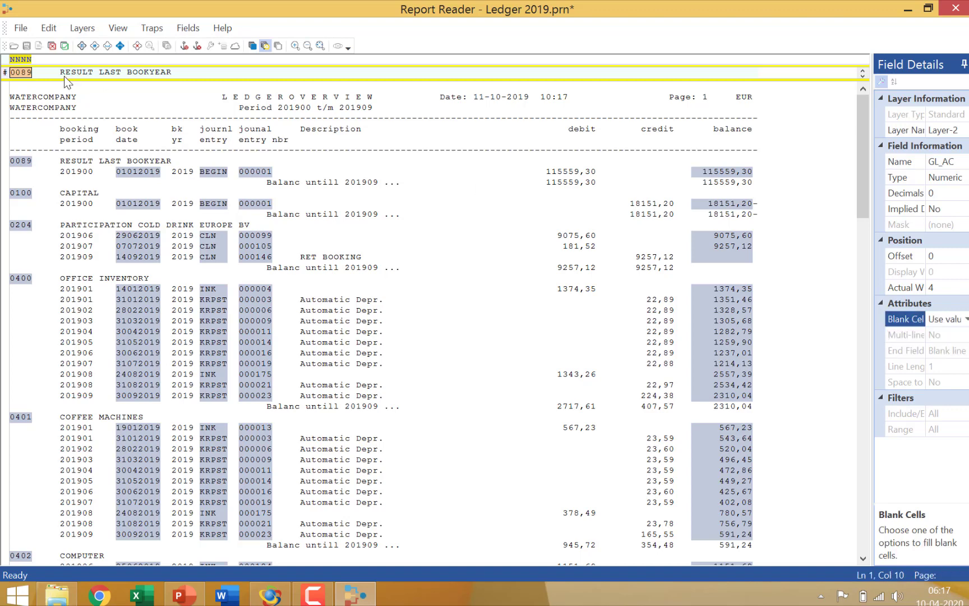
# Step: Define the account description as field GL DESCP, fill its blank cells from the previous record, and save the layer
pyautogui.moveTo(63, 74); pyautogui.dragTo(244, 84)
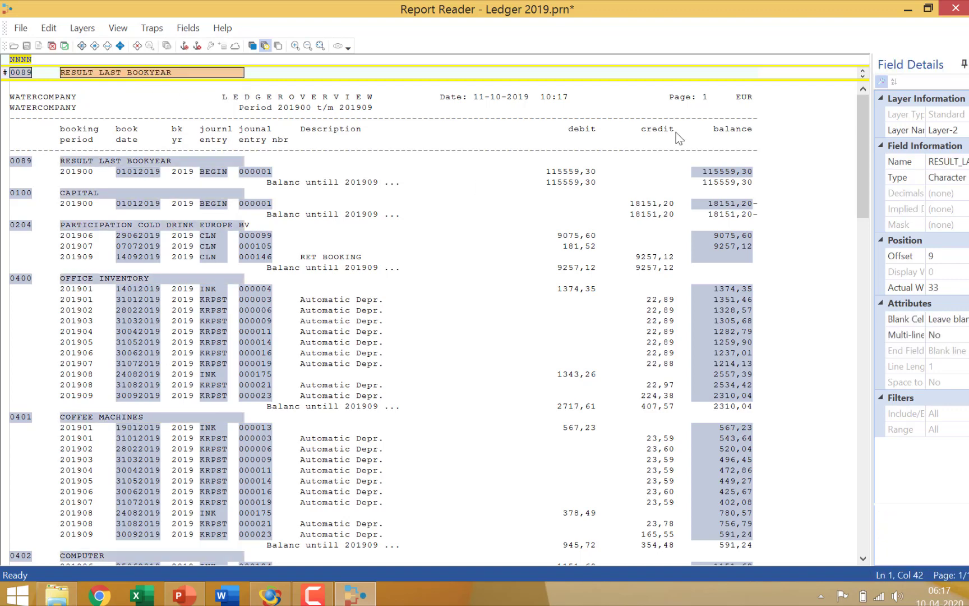
pyautogui.click(960, 163)
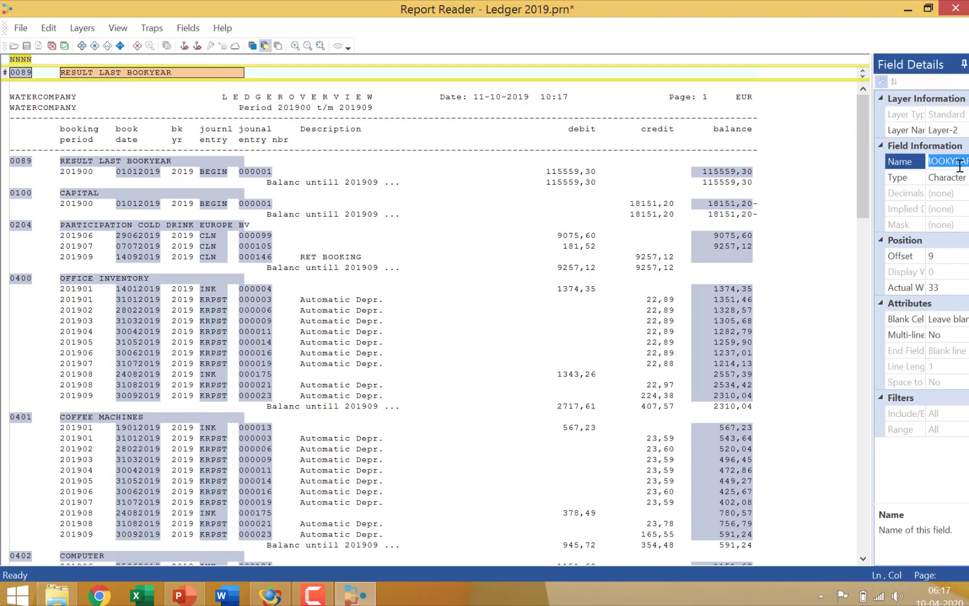
pyautogui.write('GL DESCR')
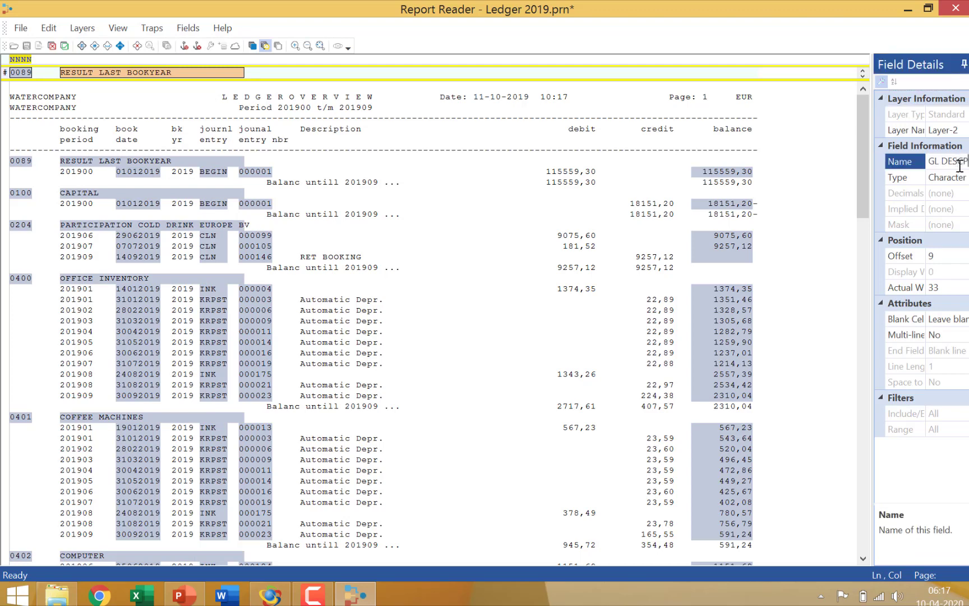
pyautogui.click(953, 320)
pyautogui.click(966, 318)
pyautogui.click(944, 352)
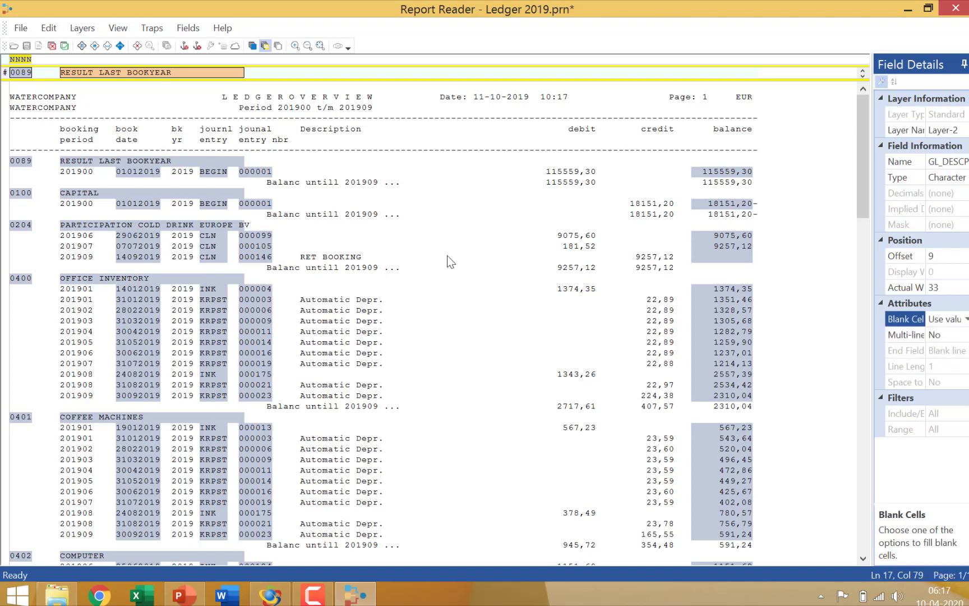
pyautogui.click(65, 49)
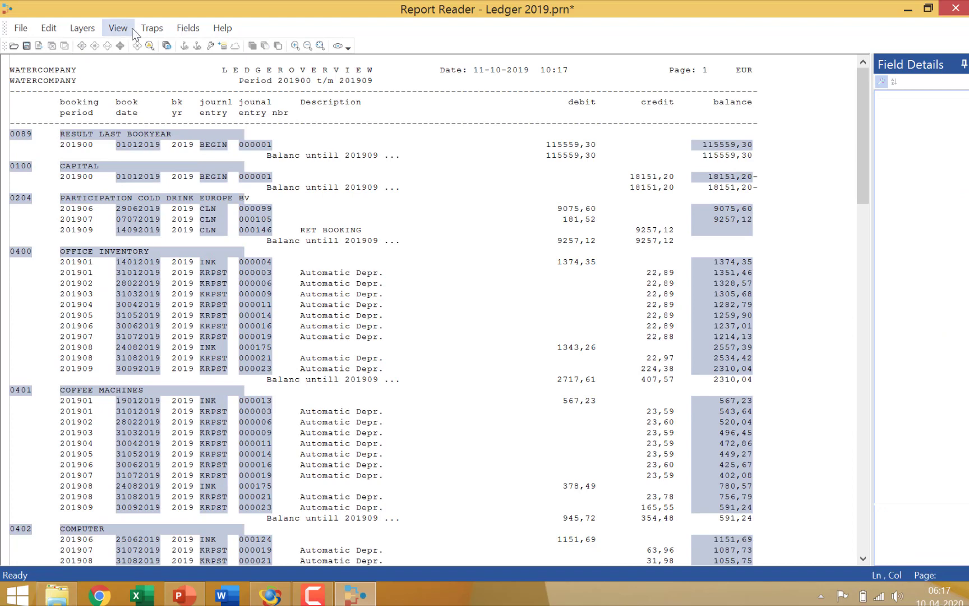
# Step: Scan the fields for errors, changing BAL to a character field with a width of 12
pyautogui.click(151, 29)
pyautogui.click(247, 135)
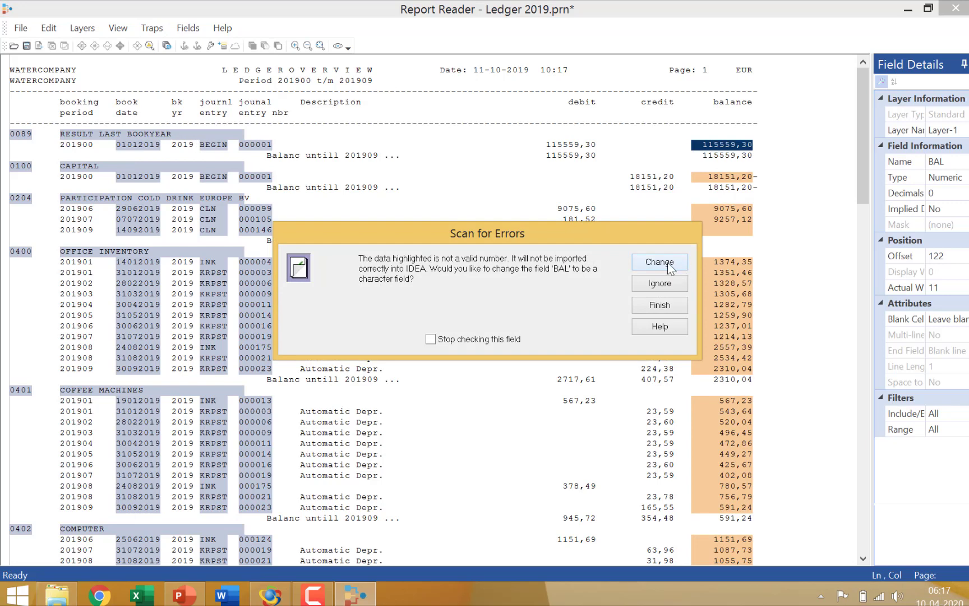
pyautogui.click(667, 262)
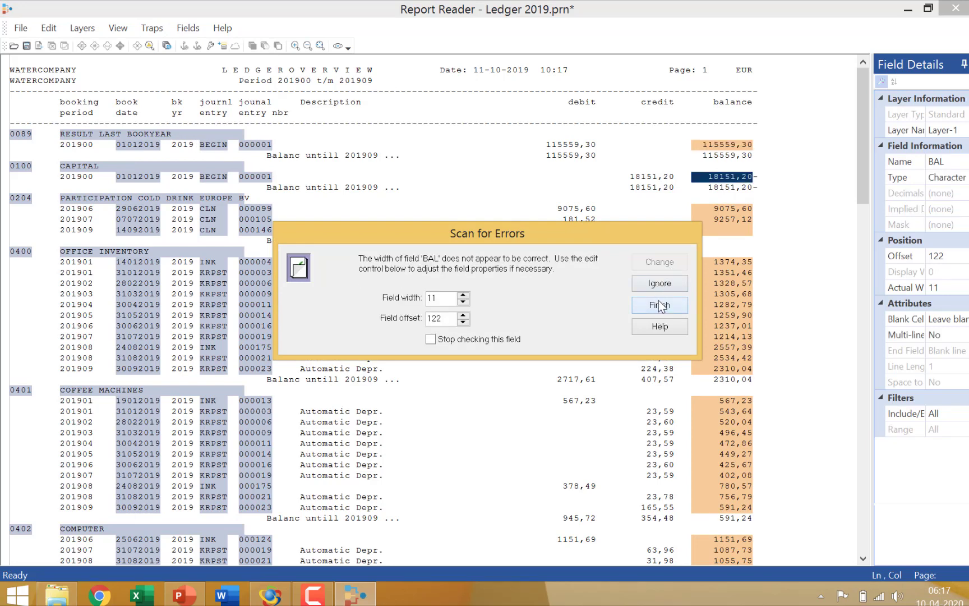
pyautogui.click(463, 295)
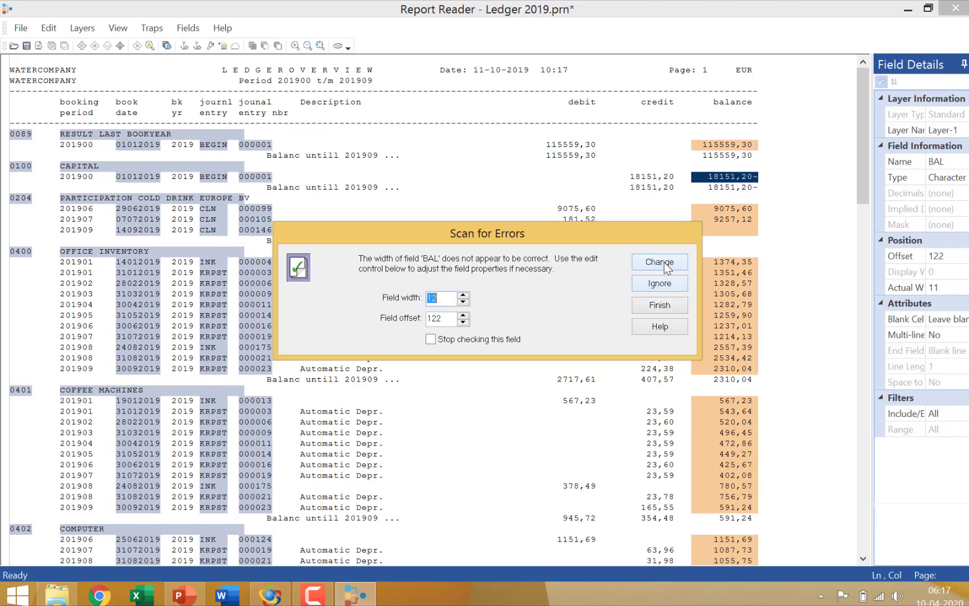
pyautogui.click(664, 262)
# Step: Widen the GL_DESCP field to 46 characters and complete the error scan
pyautogui.click(463, 295)
pyautogui.click(464, 295)
pyautogui.click(463, 295)
pyautogui.click(463, 295)
pyautogui.click(463, 295)
pyautogui.click(463, 295)
pyautogui.click(463, 295)
pyautogui.click(463, 295)
pyautogui.click(463, 295)
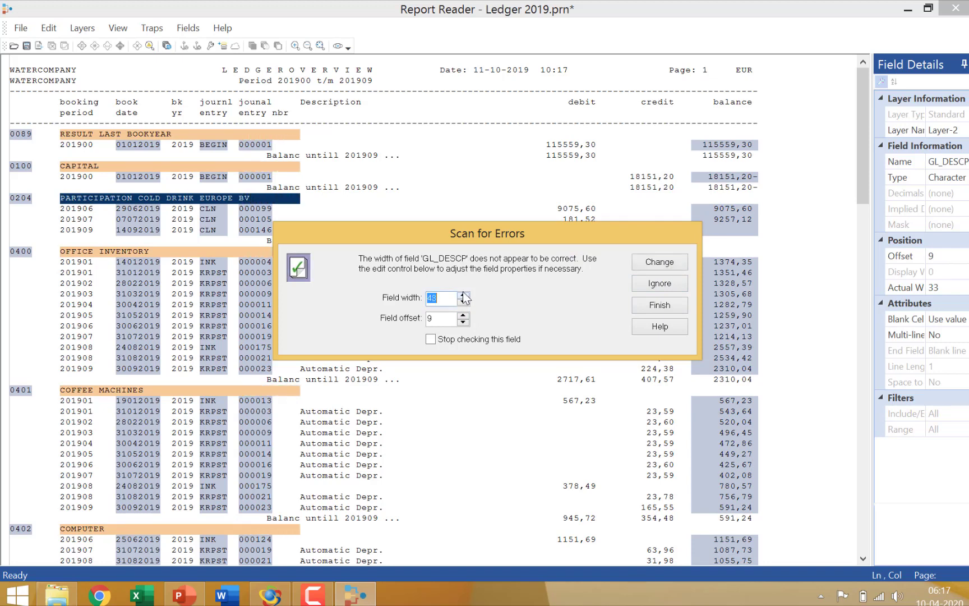
pyautogui.click(463, 295)
pyautogui.click(463, 295)
pyautogui.click(463, 295)
pyautogui.click(463, 295)
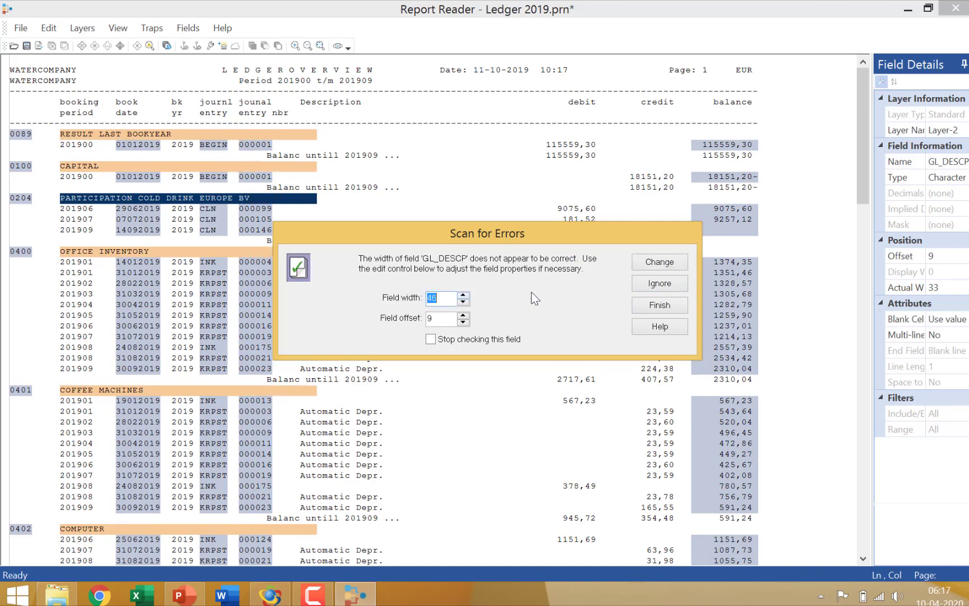
pyautogui.click(653, 263)
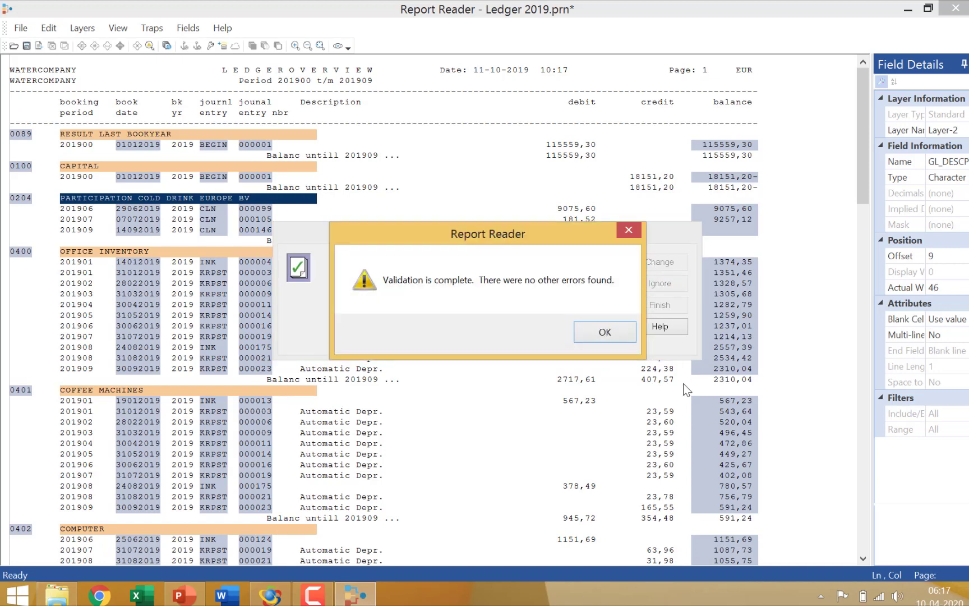
pyautogui.click(604, 332)
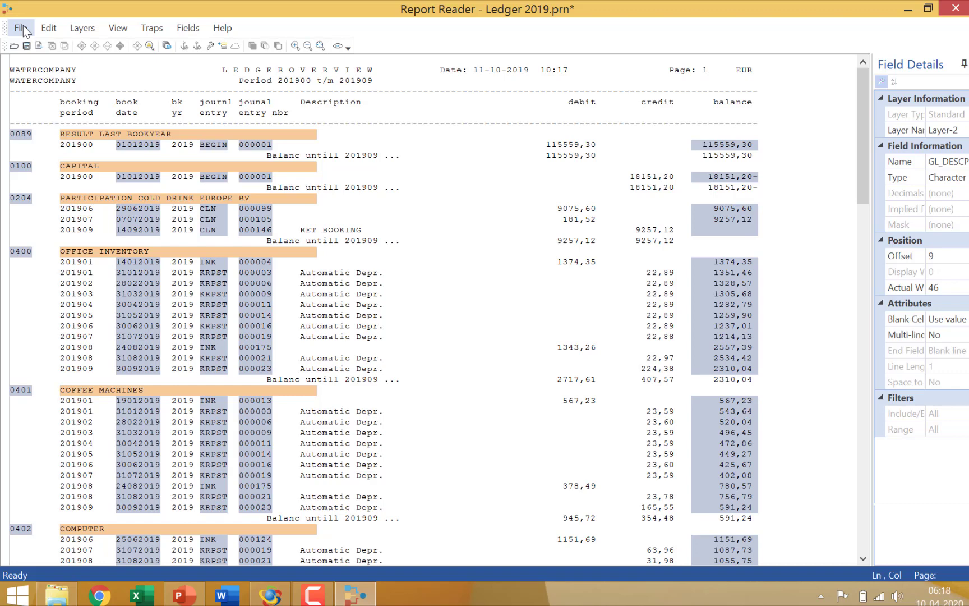
# Step: Proceed with the import, save the template file, and import the report as the database Ledger 2019
pyautogui.click(23, 31)
pyautogui.click(62, 121)
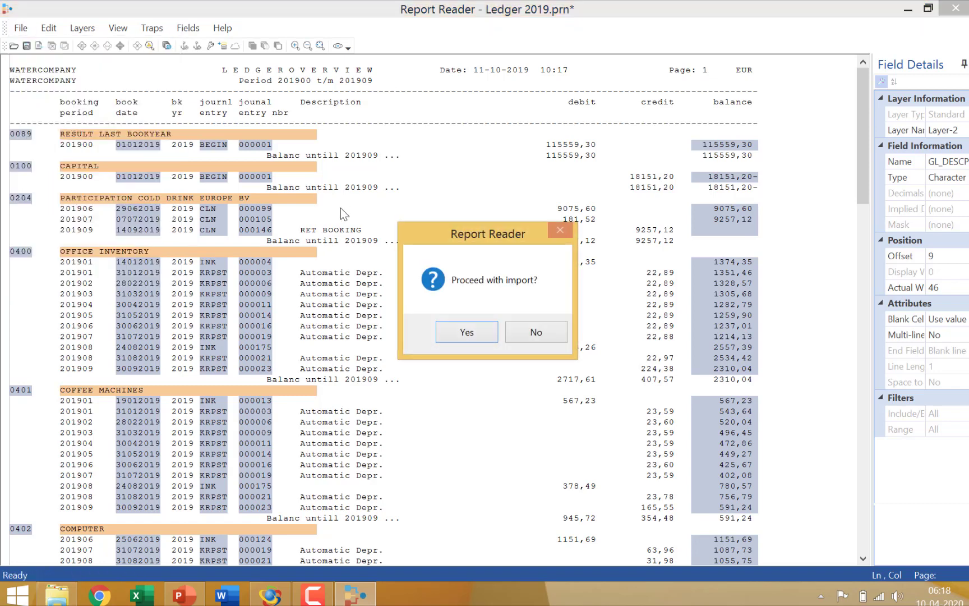
pyautogui.click(459, 327)
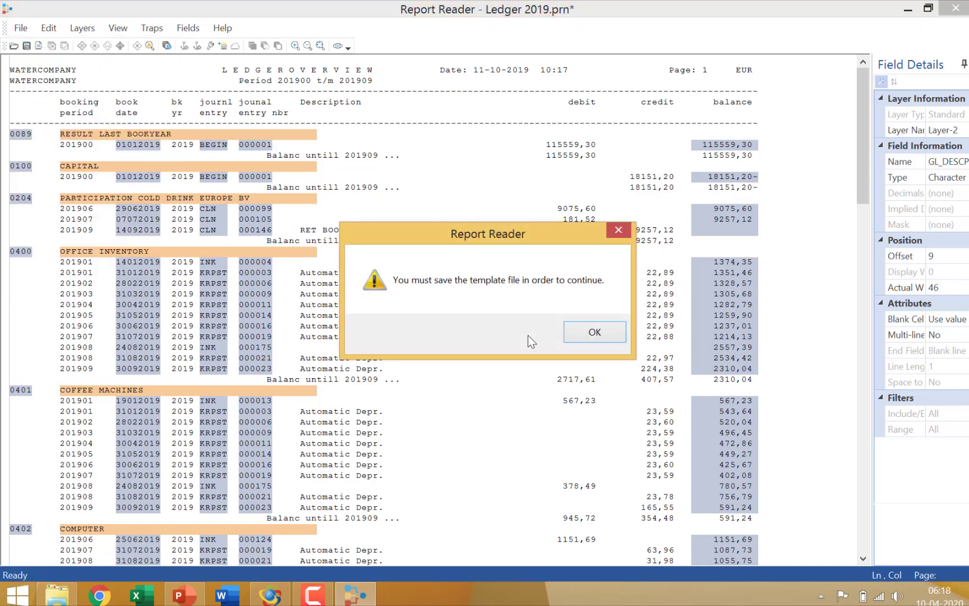
pyautogui.click(596, 326)
pyautogui.click(540, 419)
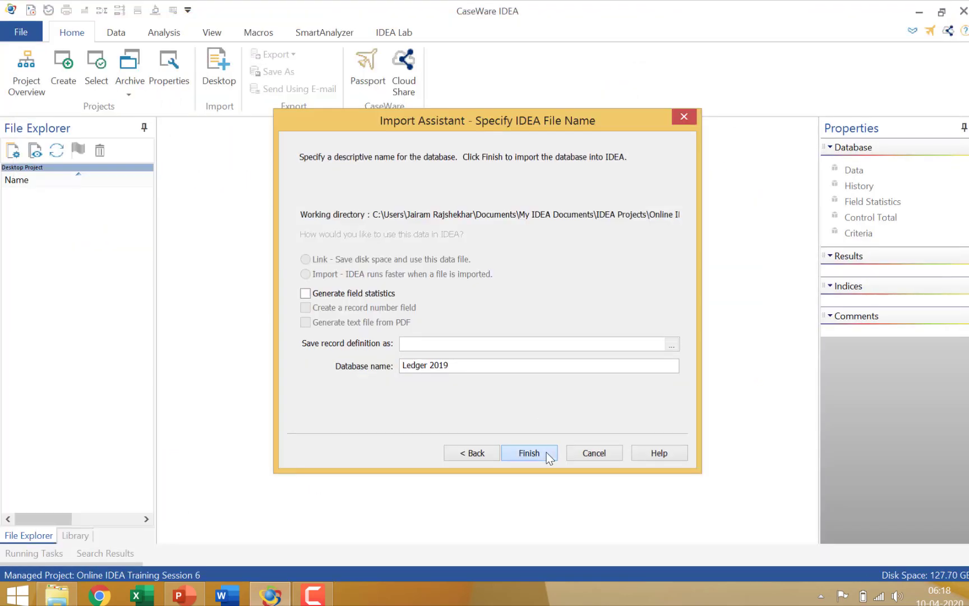
pyautogui.click(528, 453)
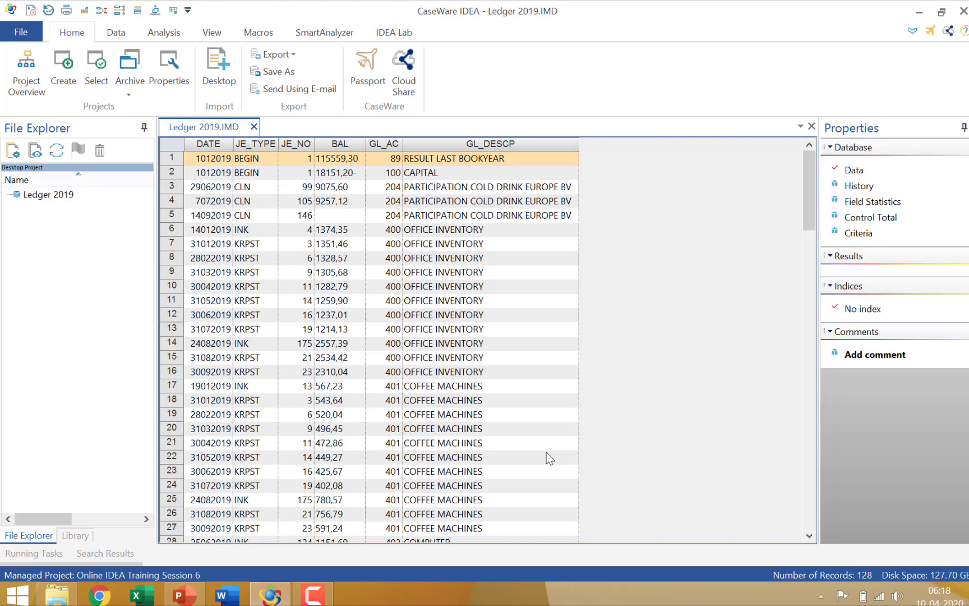
# Step: Minimise the open windows, launch the CaseWare Cloud Import Utility from the desktop, and continue with Other Data Source
pyautogui.click(918, 11)
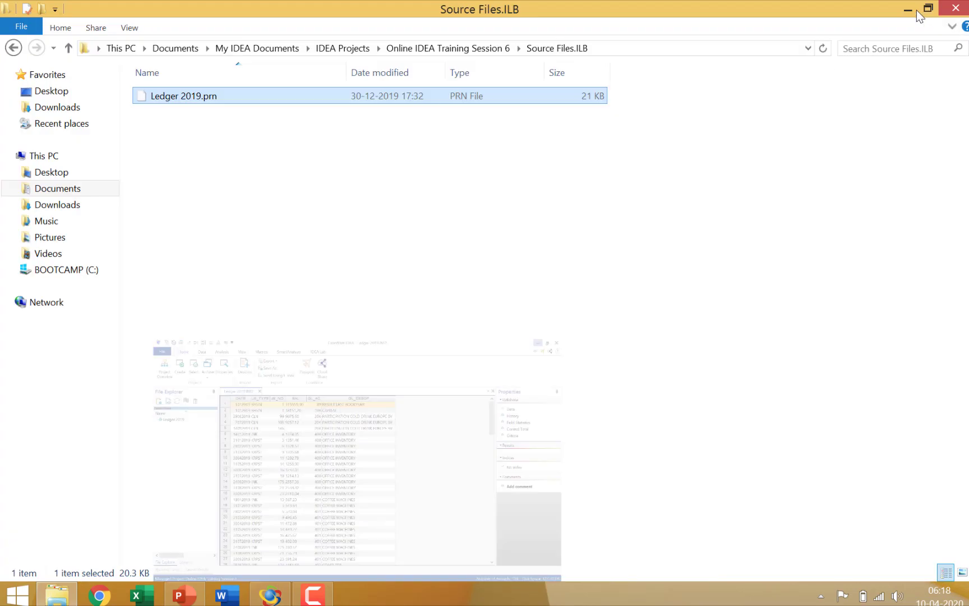
pyautogui.click(917, 10)
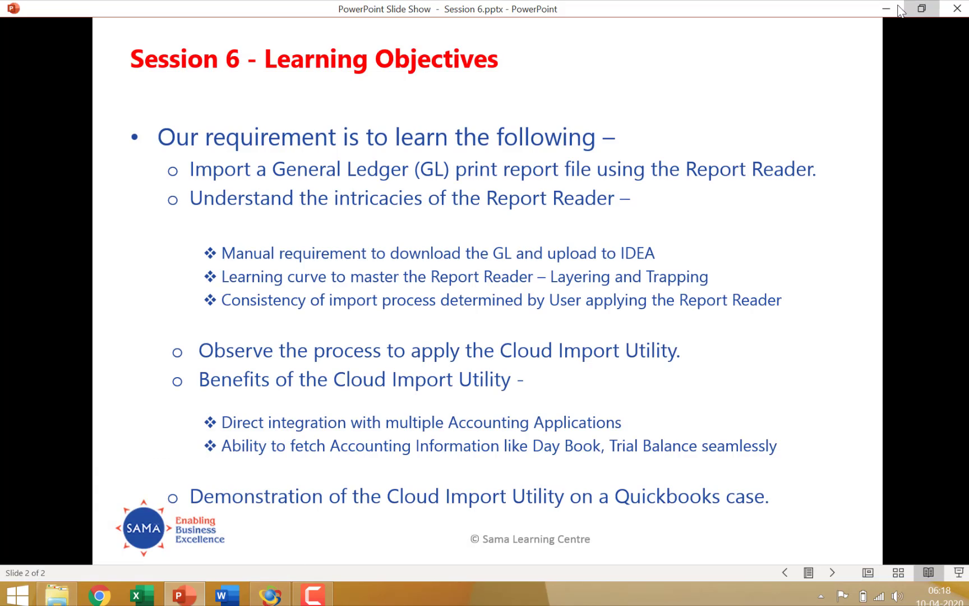
pyautogui.moveTo(900, 7); pyautogui.dragTo(896, 5)
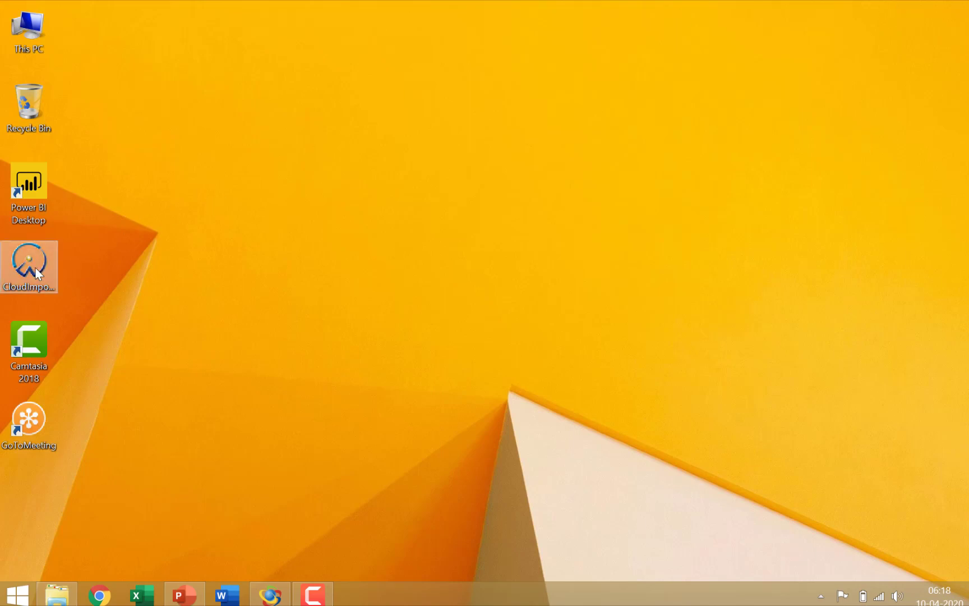
pyautogui.click(35, 267)
pyautogui.doubleClick(34, 268)
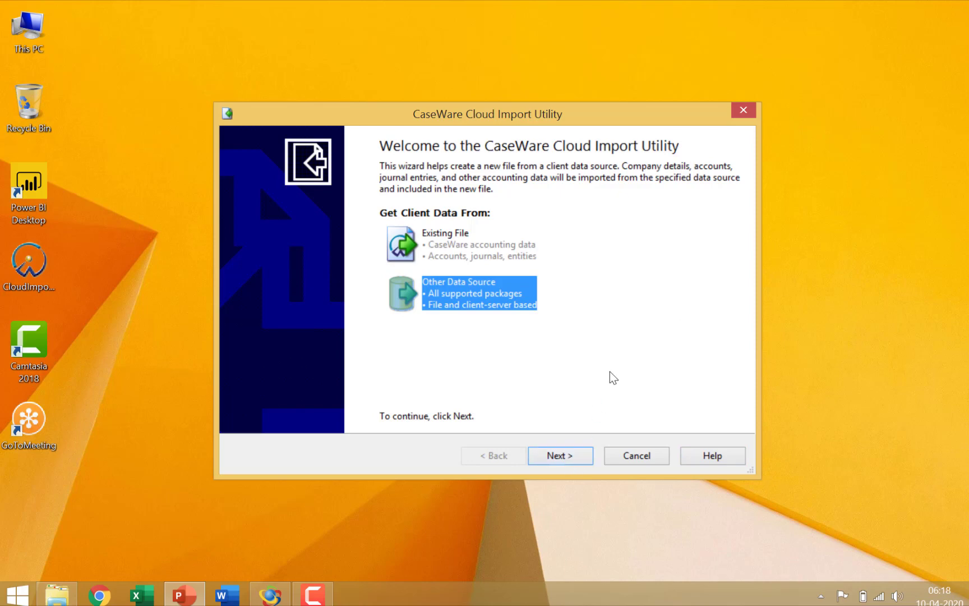
pyautogui.click(573, 457)
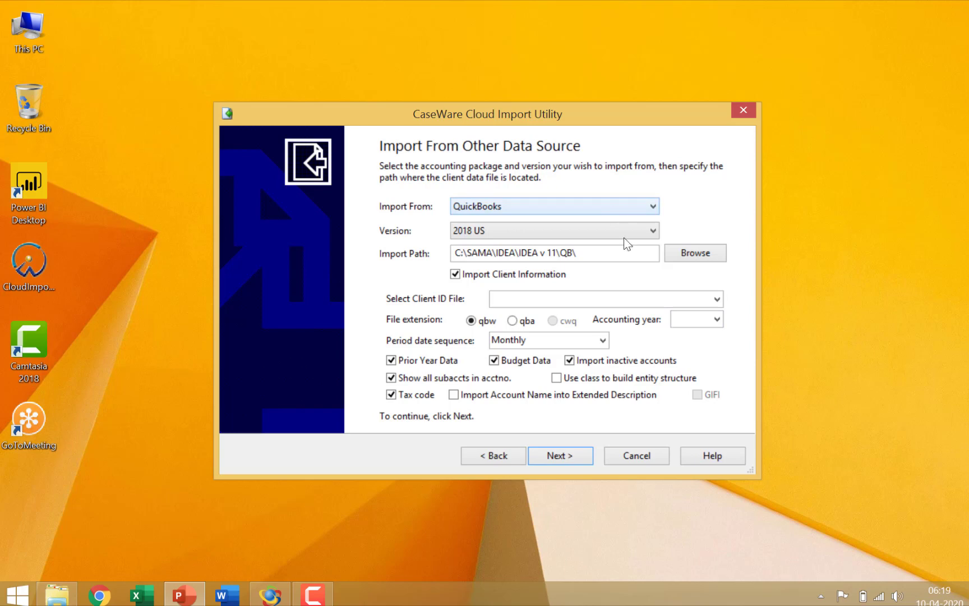
# Step: Set the QuickBooks import path to the folder C:\SAMA\IDEA\IDEA v 11\Sample QB Files
pyautogui.click(717, 299)
pyautogui.click(716, 299)
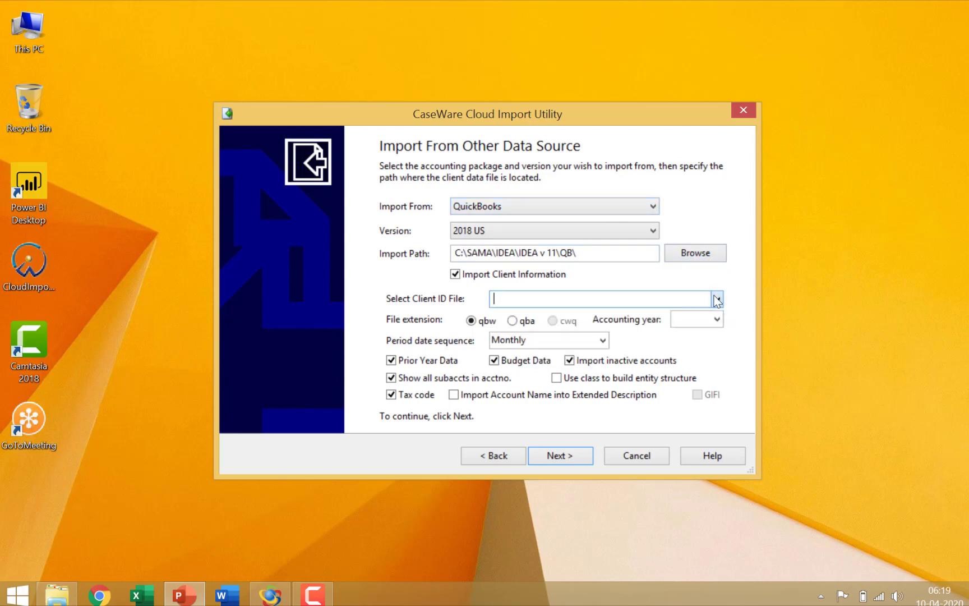
pyautogui.click(689, 253)
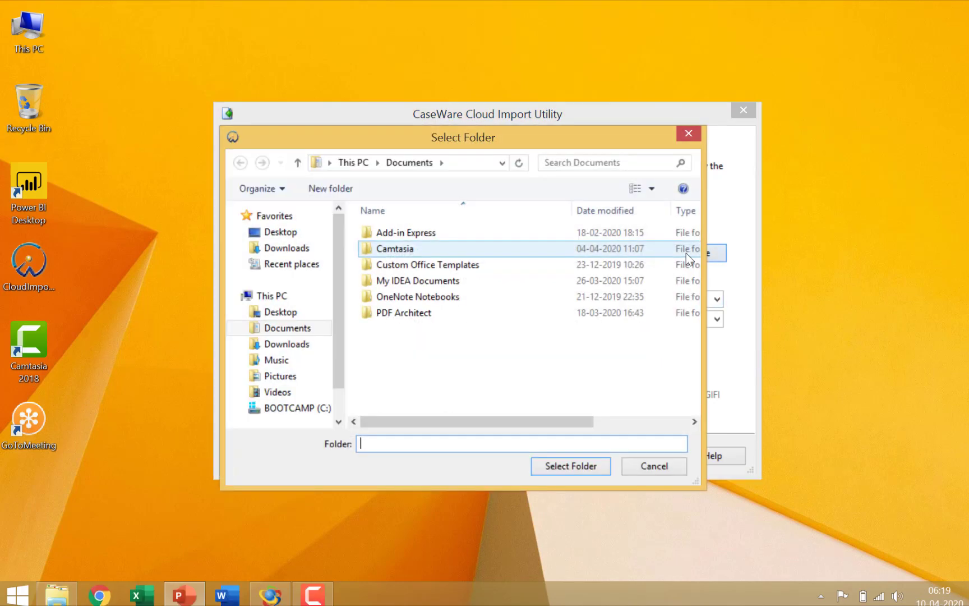
pyautogui.click(309, 410)
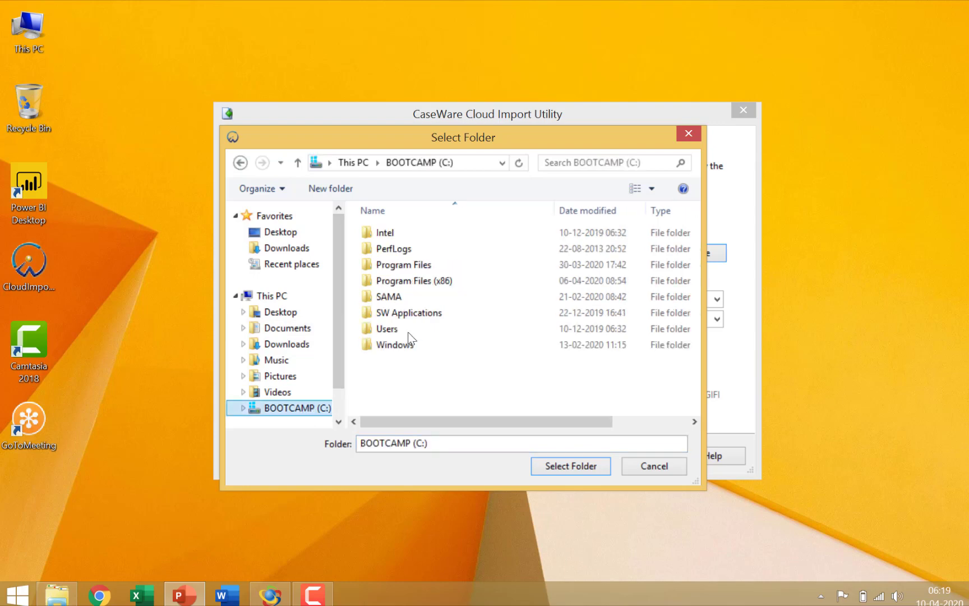
pyautogui.doubleClick(409, 299)
pyautogui.doubleClick(397, 232)
pyautogui.doubleClick(404, 233)
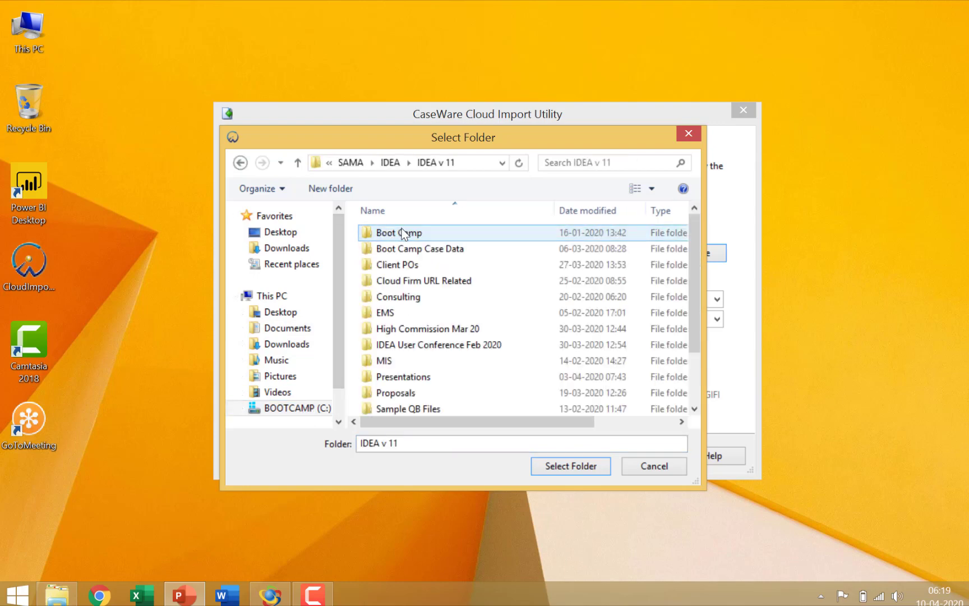
pyautogui.doubleClick(435, 410)
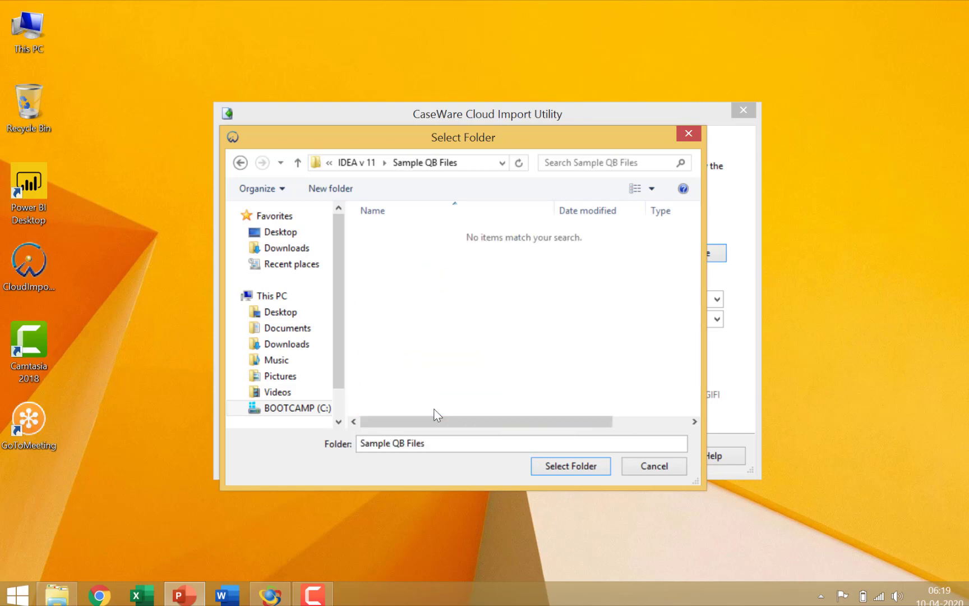
pyautogui.click(571, 466)
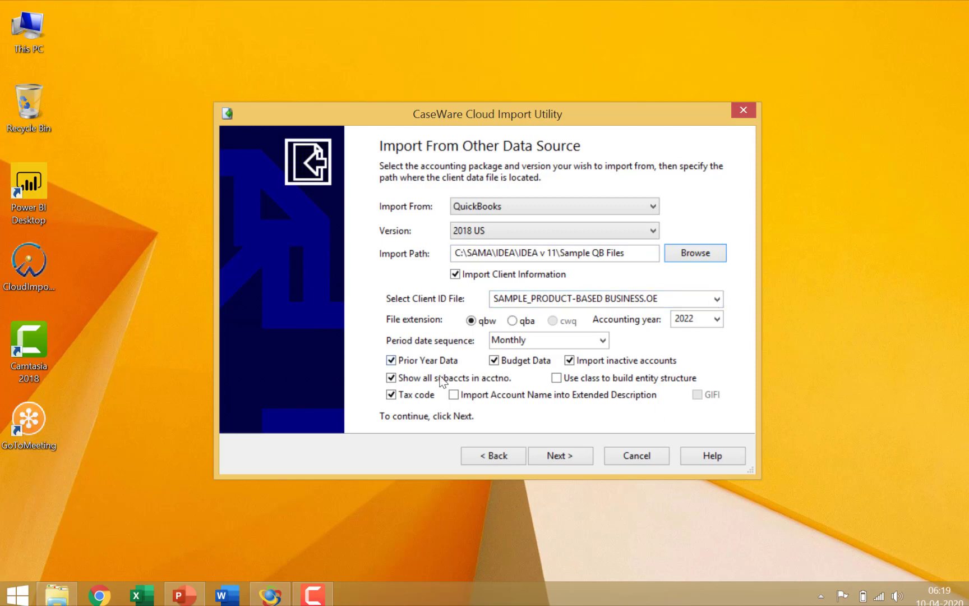
# Step: Run the QuickBooks import and save the resulting package to the Desktop as Rock Castle Construction 2022-12-31.zip
pyautogui.click(578, 457)
pyautogui.click(578, 457)
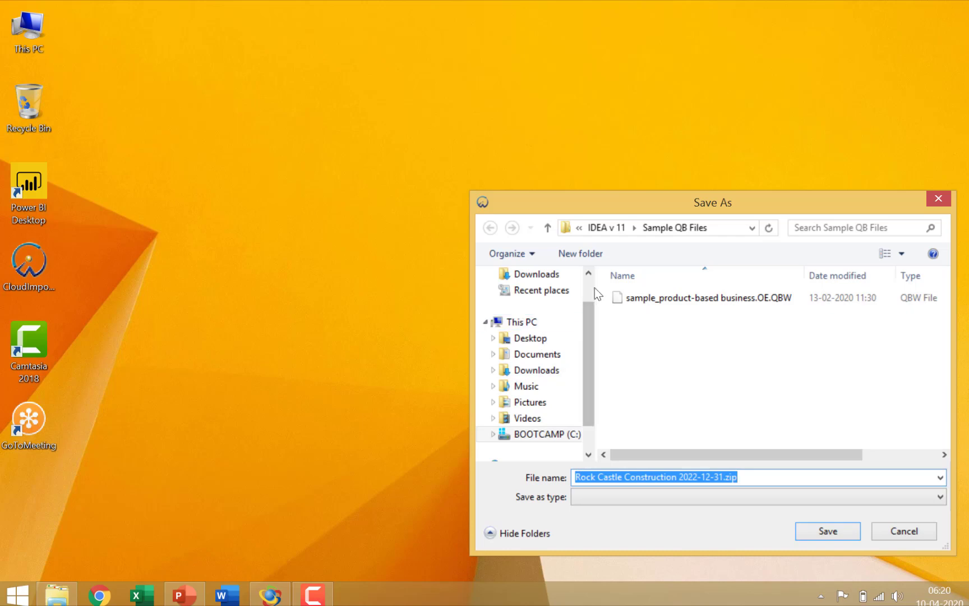
pyautogui.scroll(2, 588, 288)
pyautogui.click(530, 296)
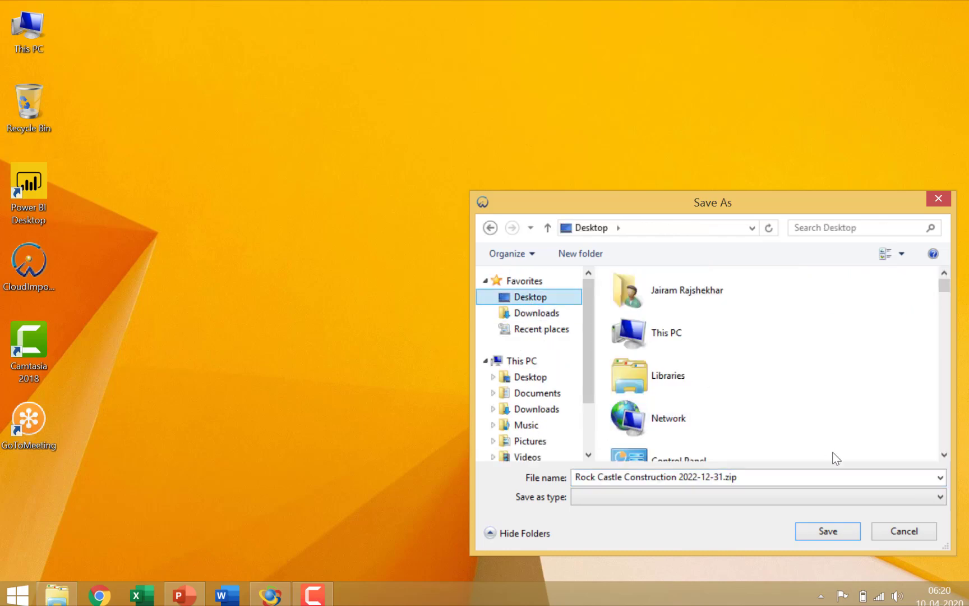
pyautogui.click(839, 530)
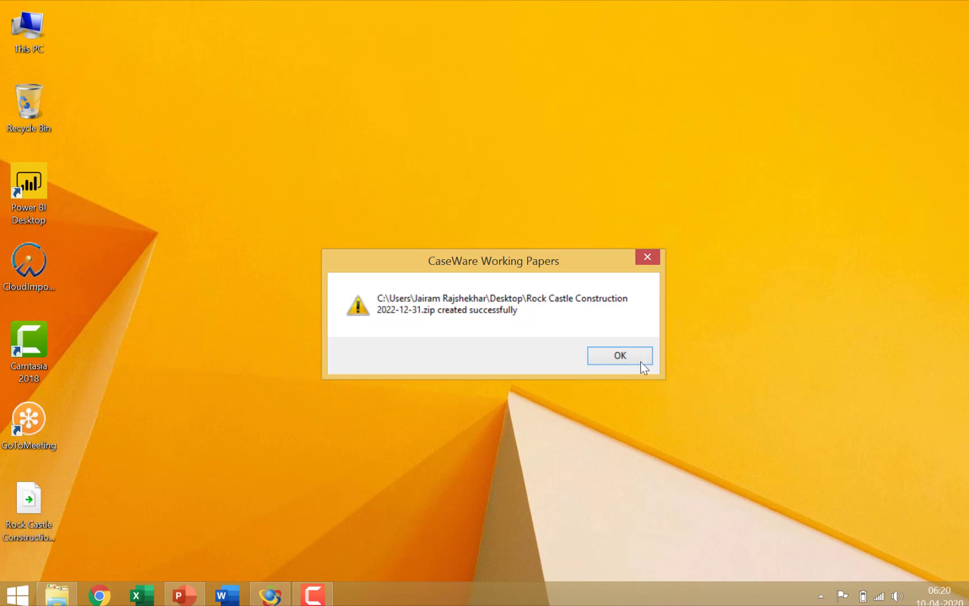
pyautogui.click(638, 360)
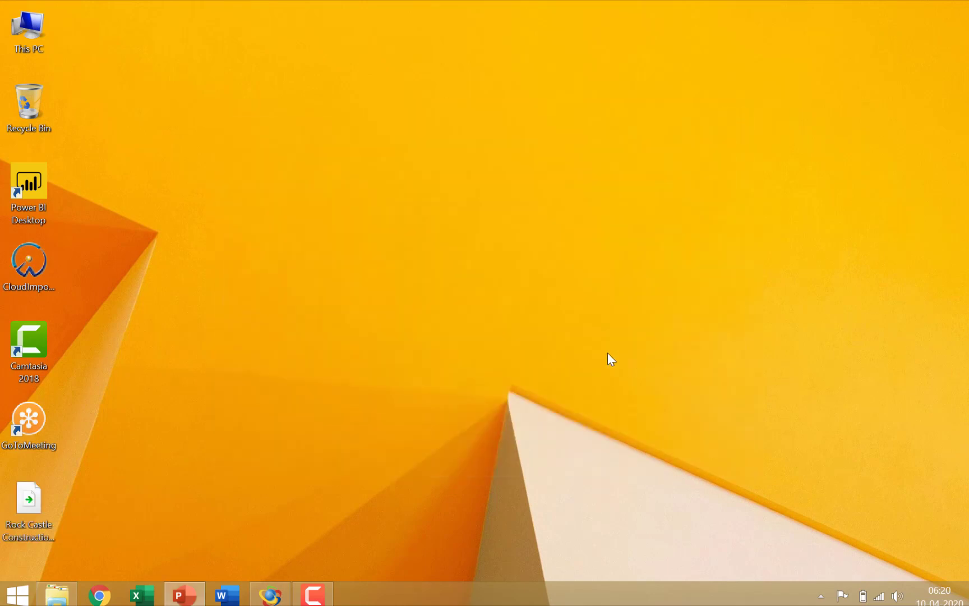
# Step: Switch to IDEA, close the Ledger 2019 database, and start a desktop import in the CaseWare Accounting Package format
pyautogui.click(269, 594)
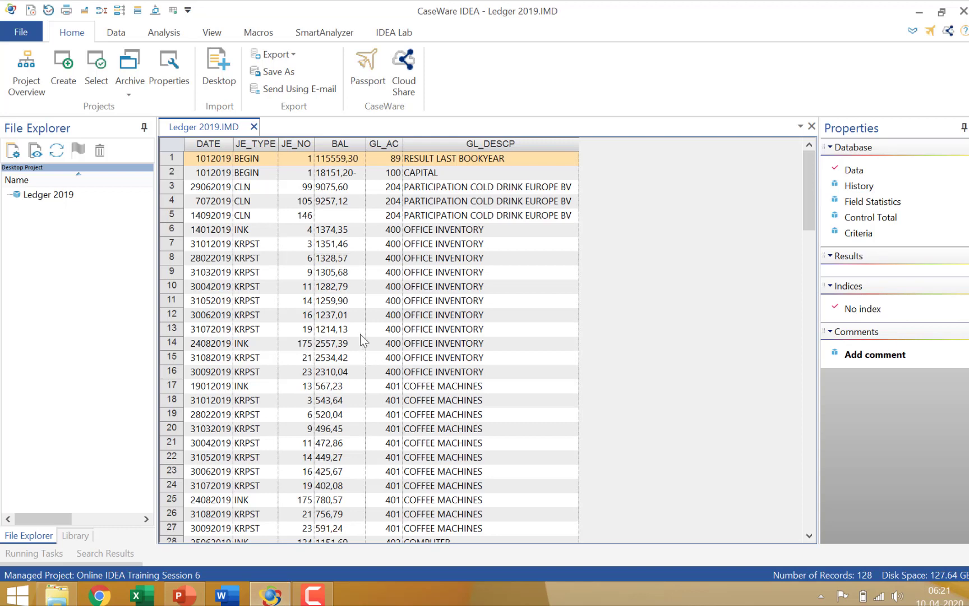
pyautogui.click(253, 127)
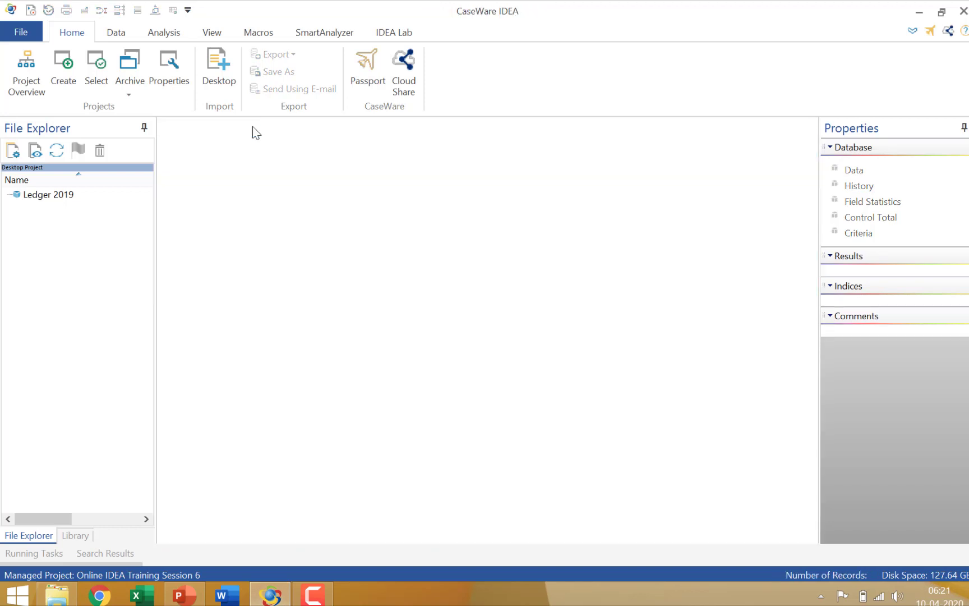
pyautogui.click(222, 72)
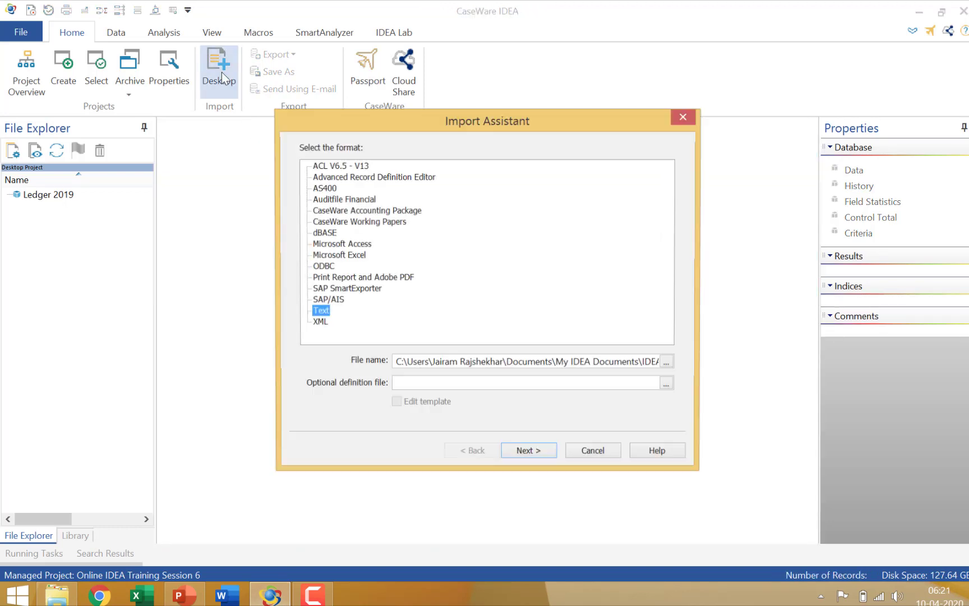
pyautogui.click(416, 212)
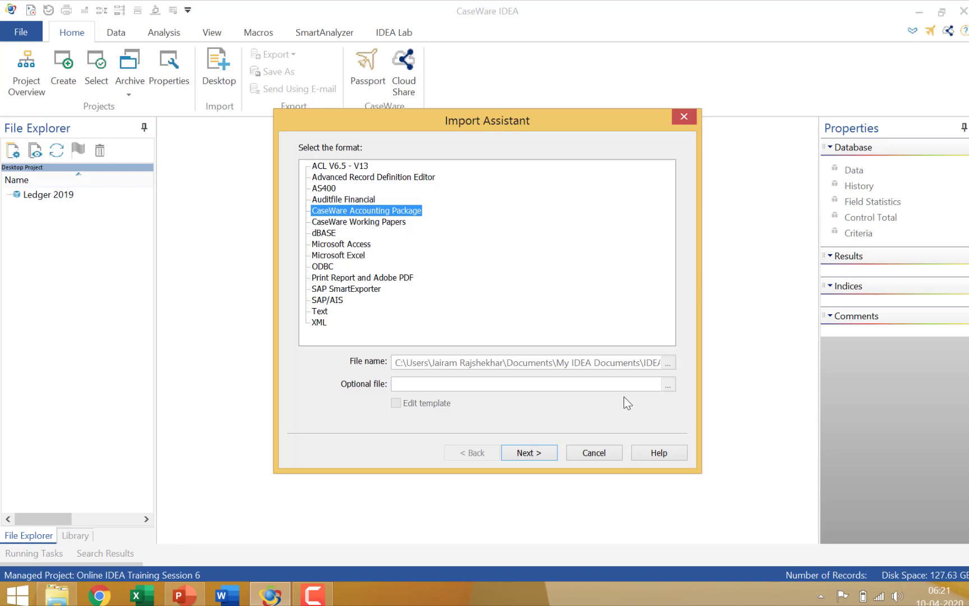
pyautogui.click(534, 455)
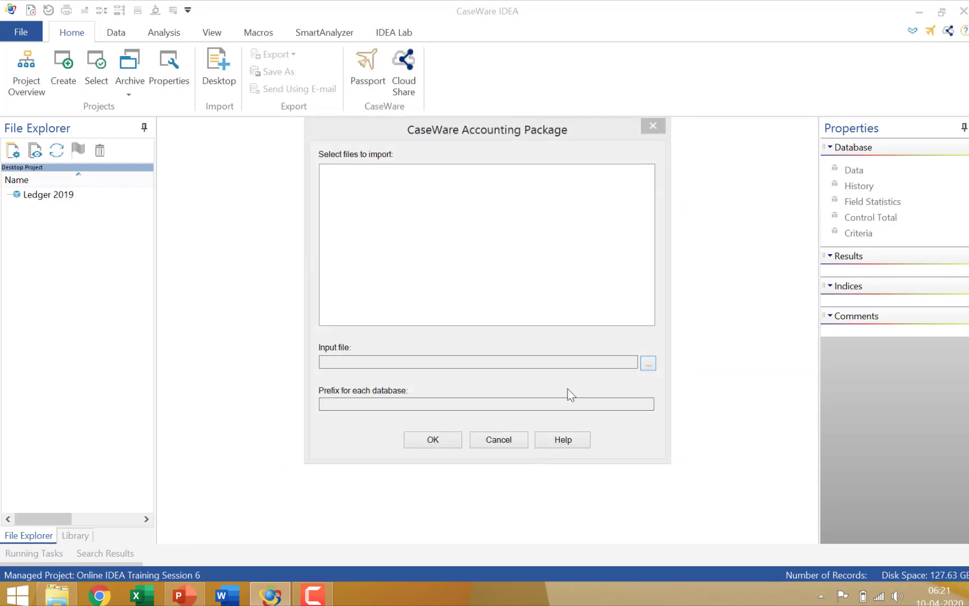
# Step: Choose Rock Castle Construction 2022-12-31.zip from the Desktop as input file and import its Balance, Company, Journal and Ledger Account files
pyautogui.click(647, 364)
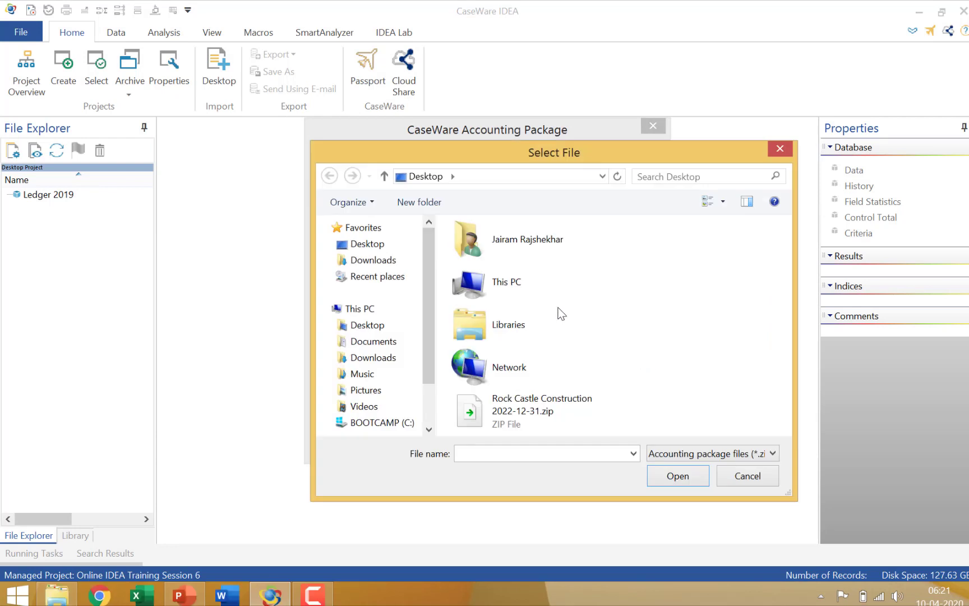
pyautogui.click(519, 422)
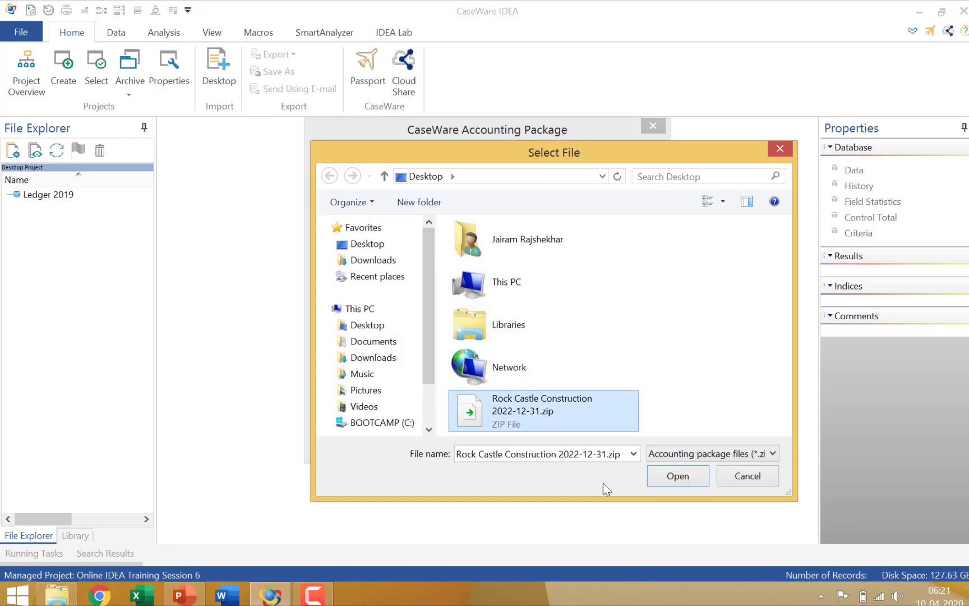
pyautogui.click(683, 483)
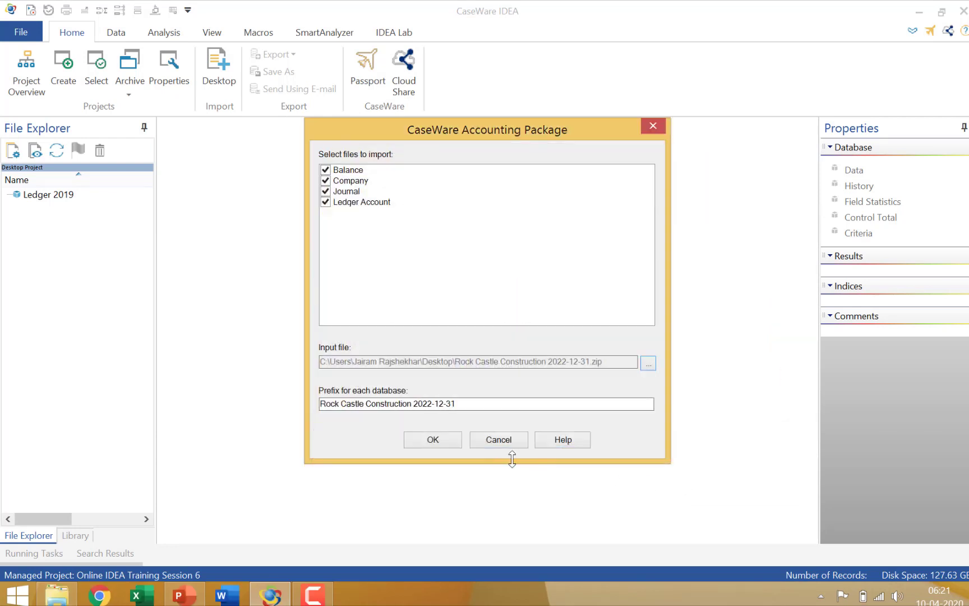
pyautogui.click(434, 443)
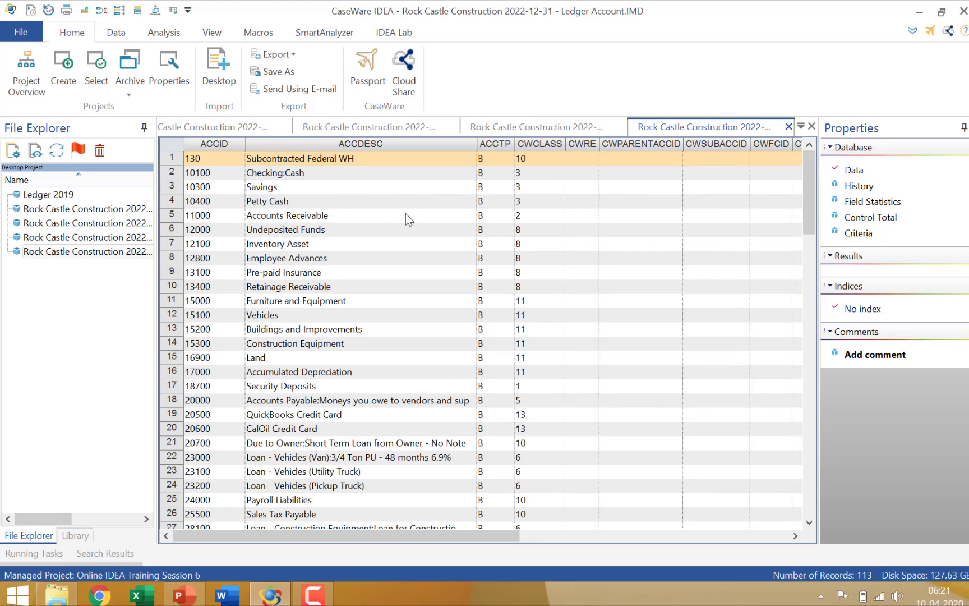
# Step: Review the imported Journal, Company and Balance databases, and switch back to the PowerPoint slide show
pyautogui.click(511, 130)
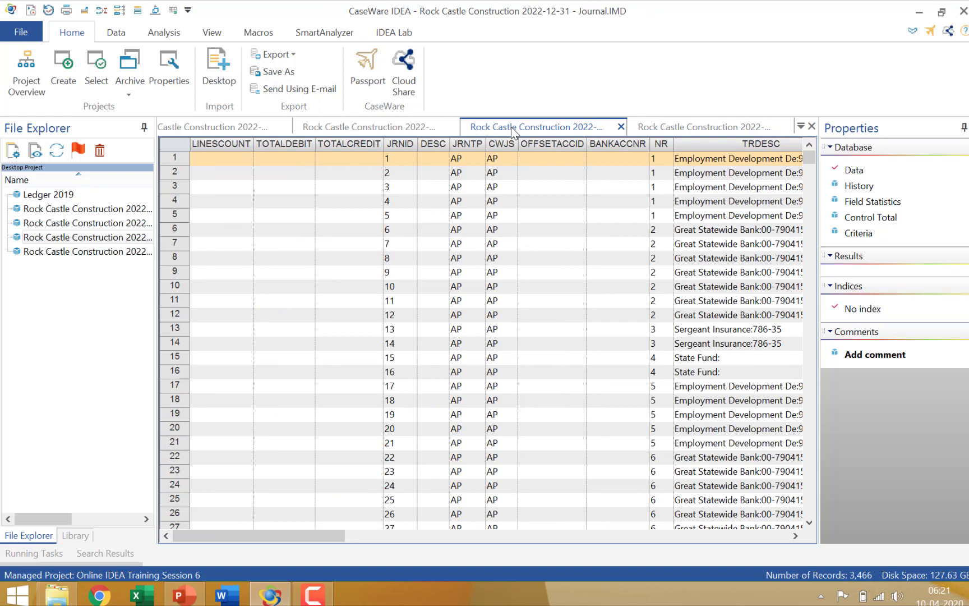
pyautogui.click(402, 127)
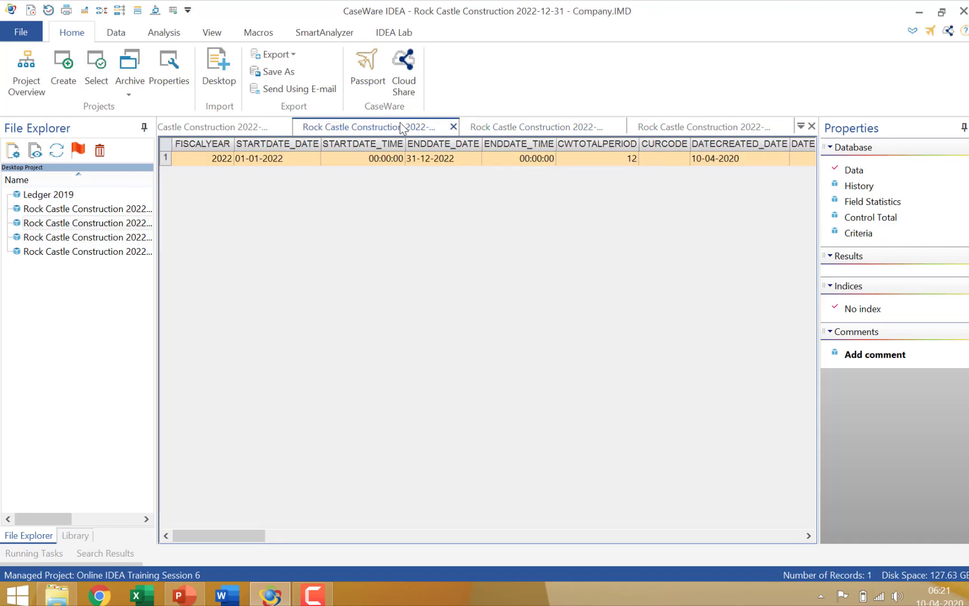
pyautogui.click(236, 128)
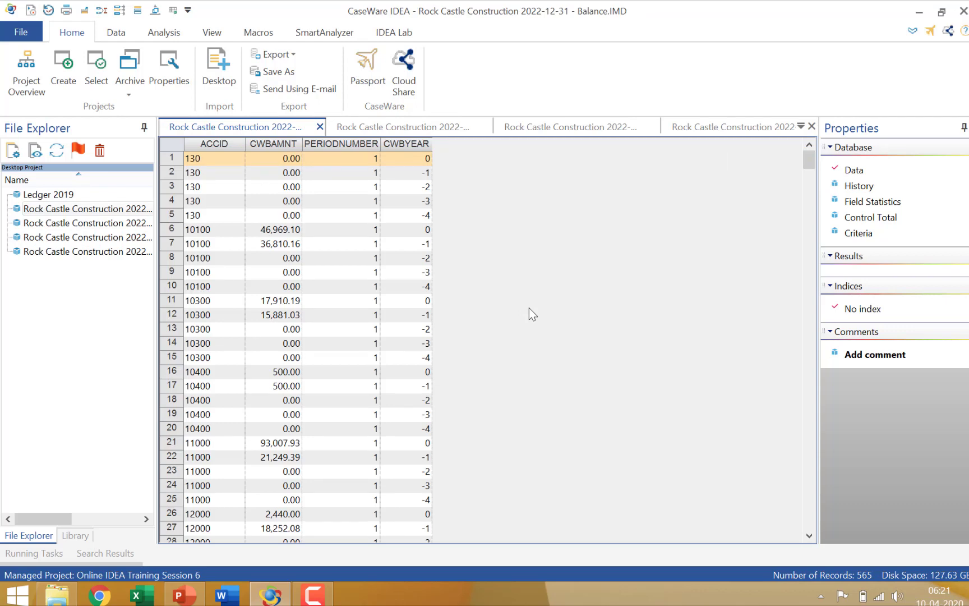
pyautogui.click(194, 597)
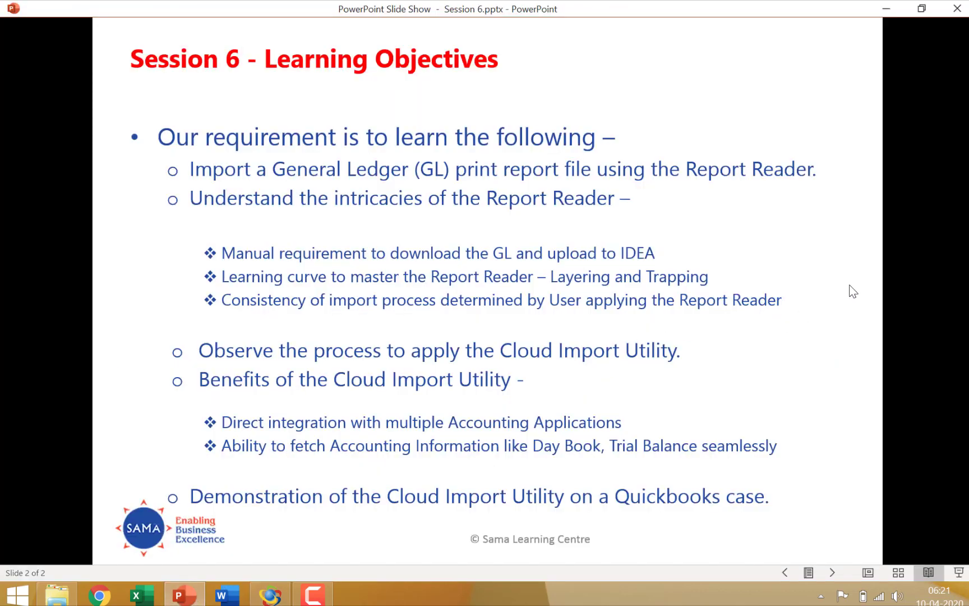